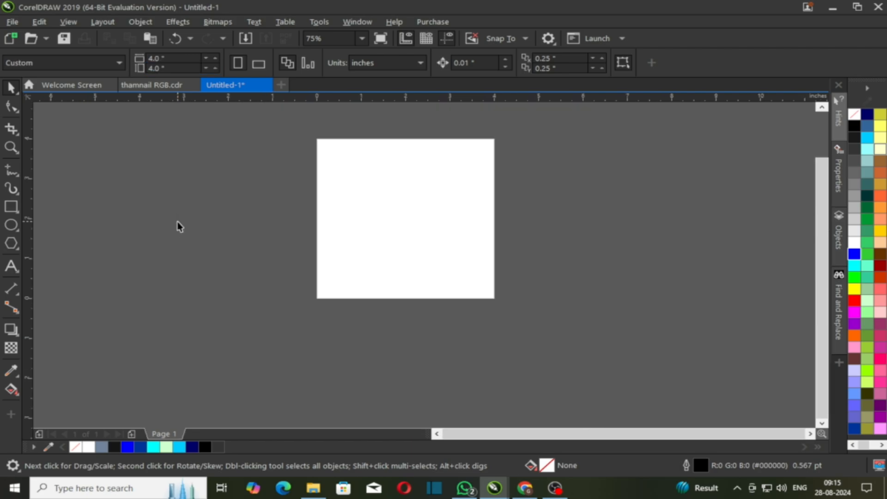
Frame the page with a rectangle and draw a 1.688 × 1.688 inch square at its centre.
double_click(11, 207)
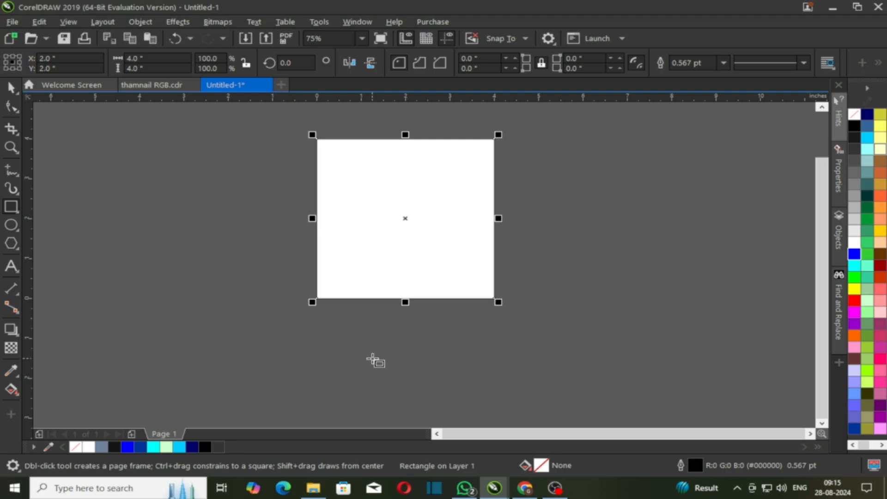
key("shift+F2")
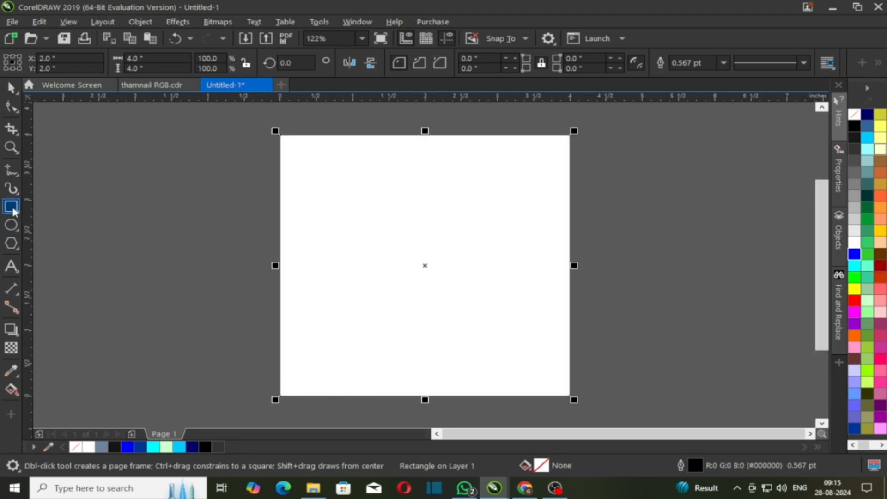
scroll(413, 227, "up", 2)
scroll(406, 231, "down", 2)
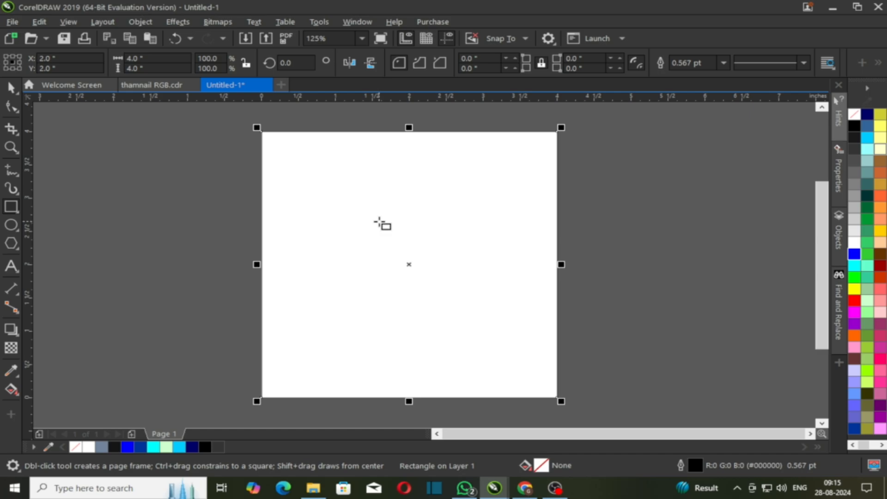
scroll(387, 224, "up", 2)
left_click_drag(321, 211, 572, 383)
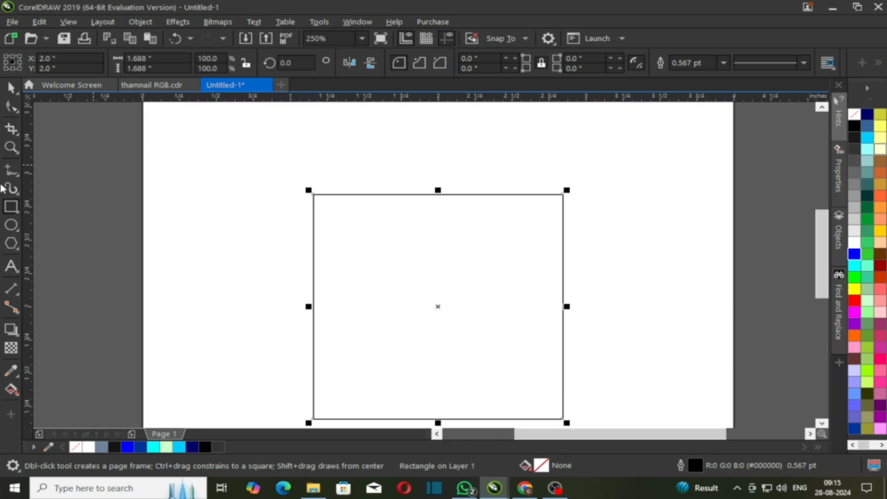
Draw a circle inside the square and drop a copy directly below it.
left_click(12, 242)
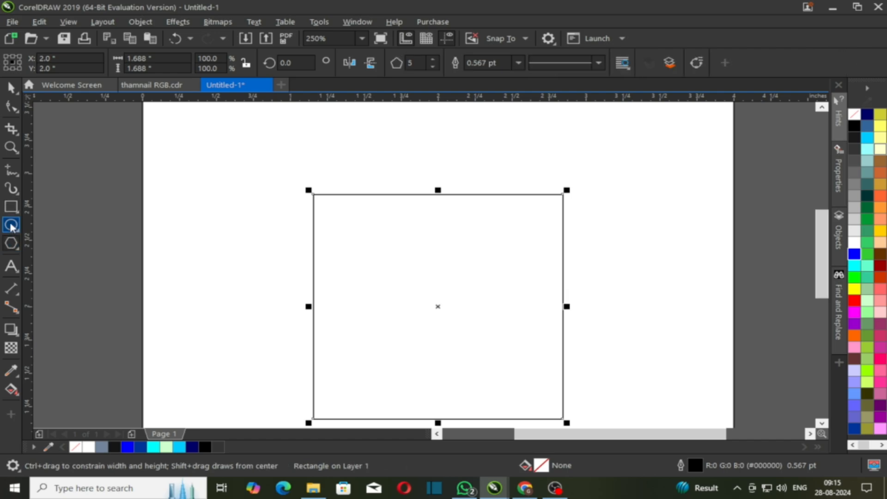
left_click(11, 225)
left_click_drag(386, 245, 461, 341)
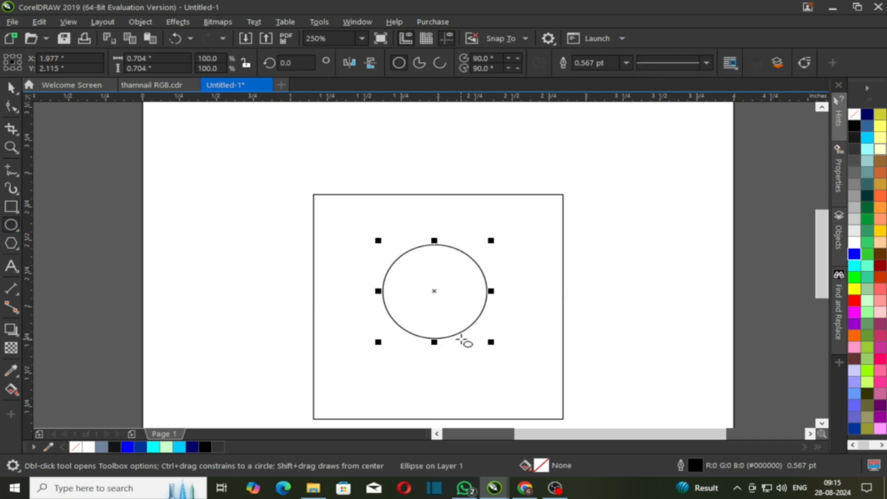
key("space")
left_click_drag(429, 270, 437, 345)
Group the two circles, centre them on the page and enlarge them to span the square.
scroll(446, 363, "up", 4)
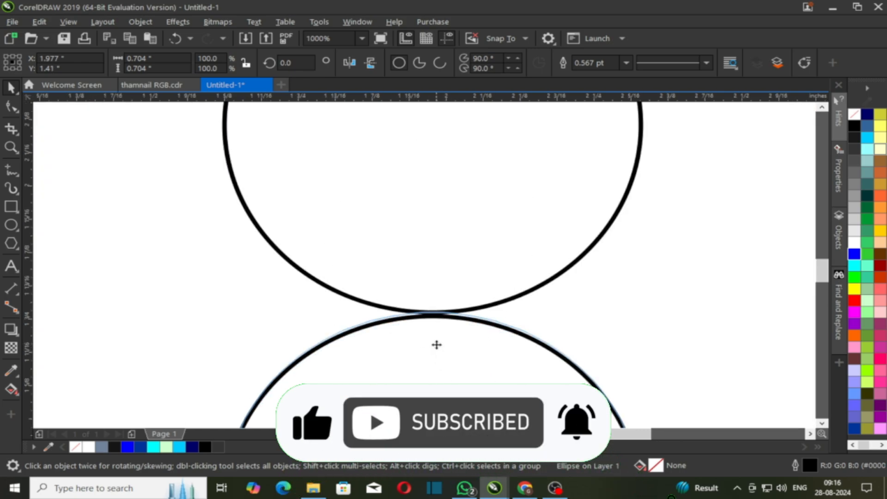
scroll(405, 316, "down", 2)
left_click(394, 268, "shift")
key("ctrl+g")
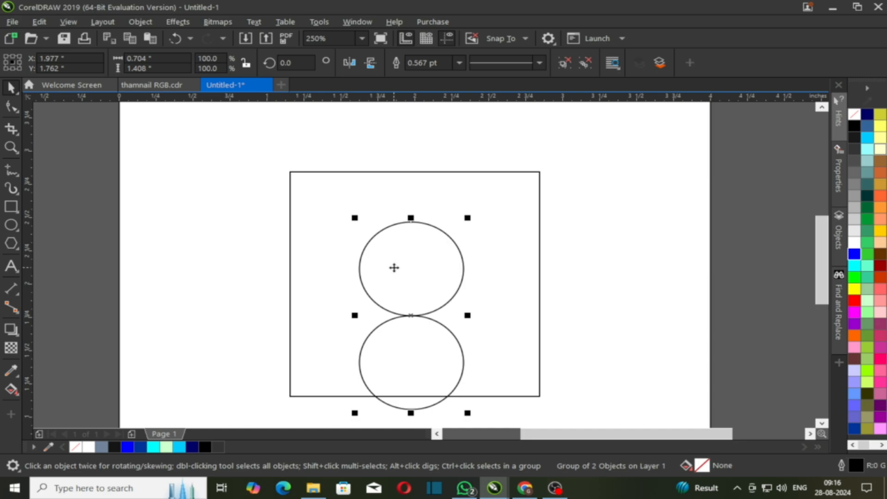
key("p")
left_click_drag(471, 382, 486, 405)
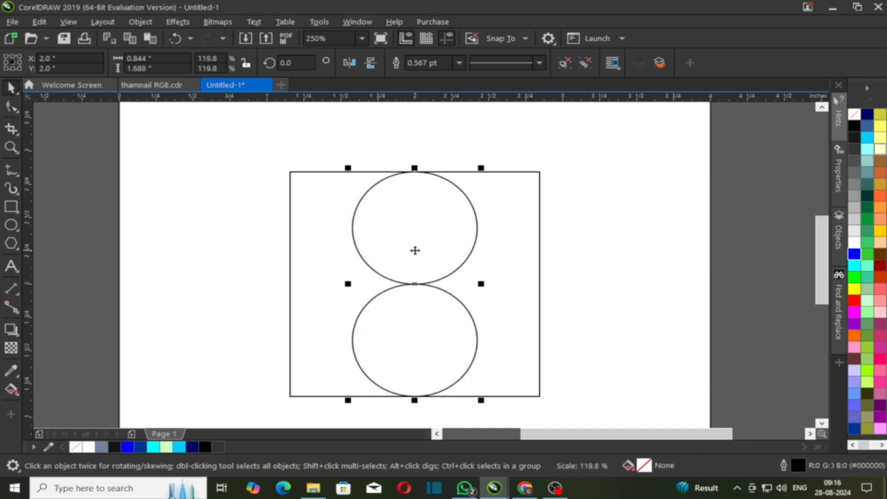
Add a 90° rotated copy of the circle pair to complete the four-circle clover.
left_click(415, 251)
left_click_drag(348, 163, 317, 326)
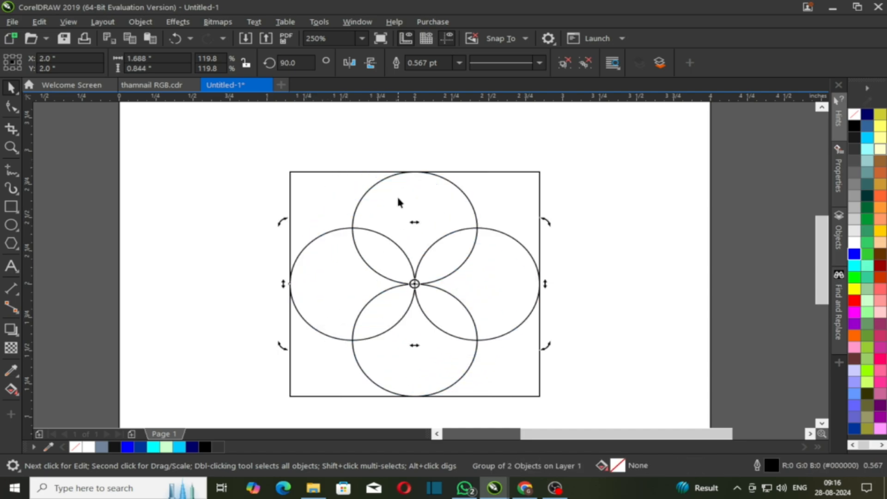
left_click(260, 200)
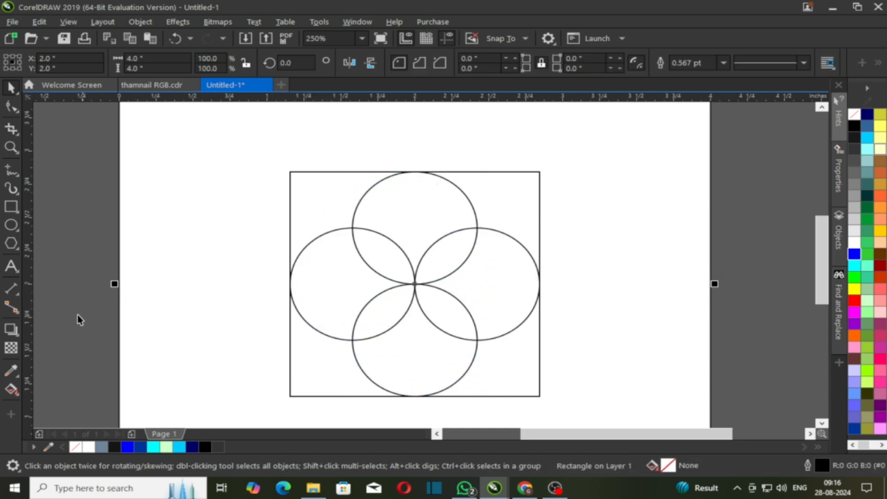
Smart Fill the square's top-left corner region and the upper part of the top circle.
left_click(9, 393)
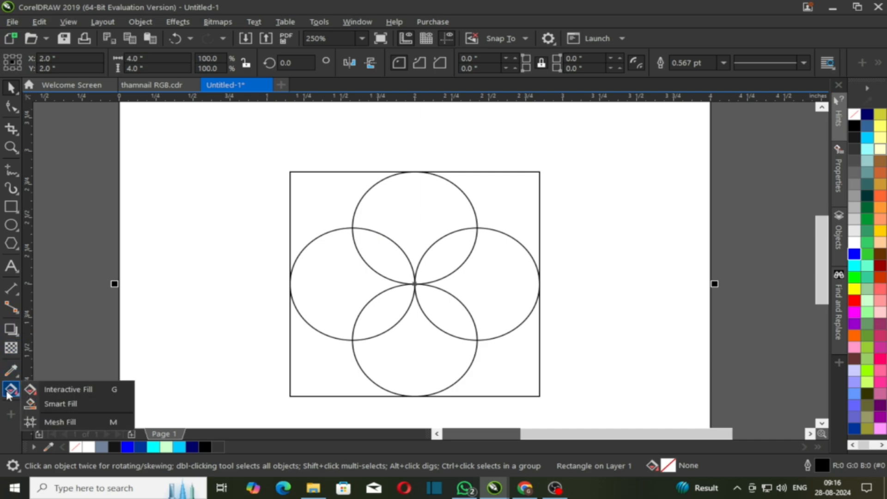
left_click(84, 405)
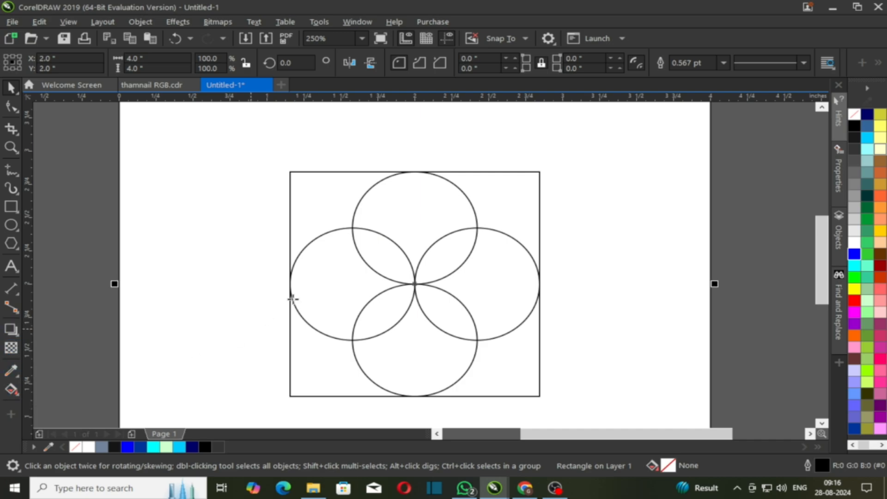
left_click(330, 196)
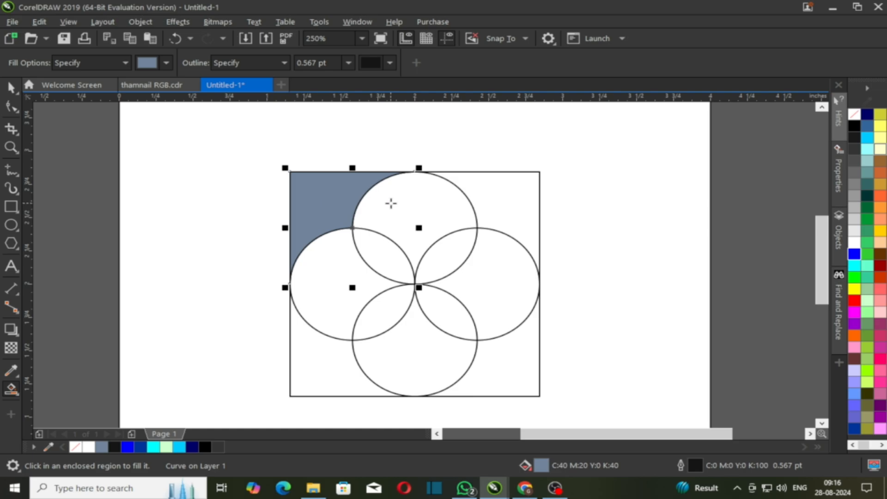
left_click(391, 204)
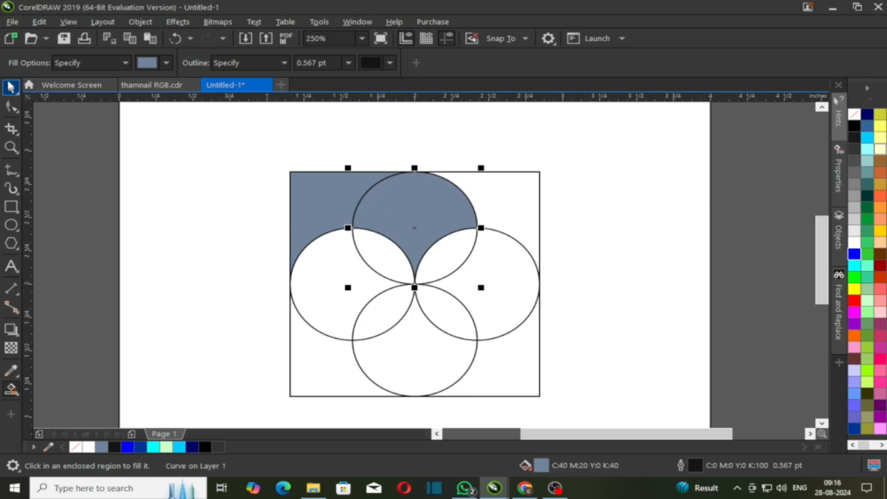
Delete the square frame and all four circles, leaving only the two fill pieces.
left_click(11, 88)
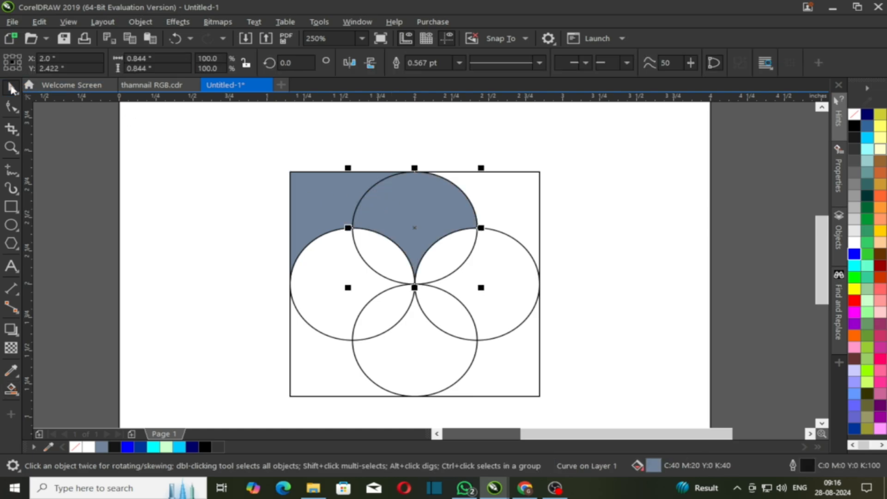
left_click(244, 179)
left_click(496, 200)
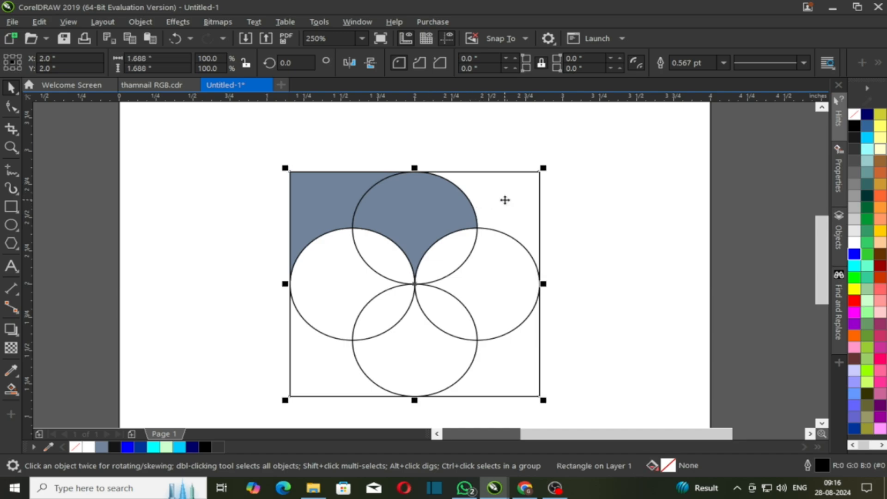
key("Delete")
left_click(461, 335)
key("Delete")
left_click(453, 337)
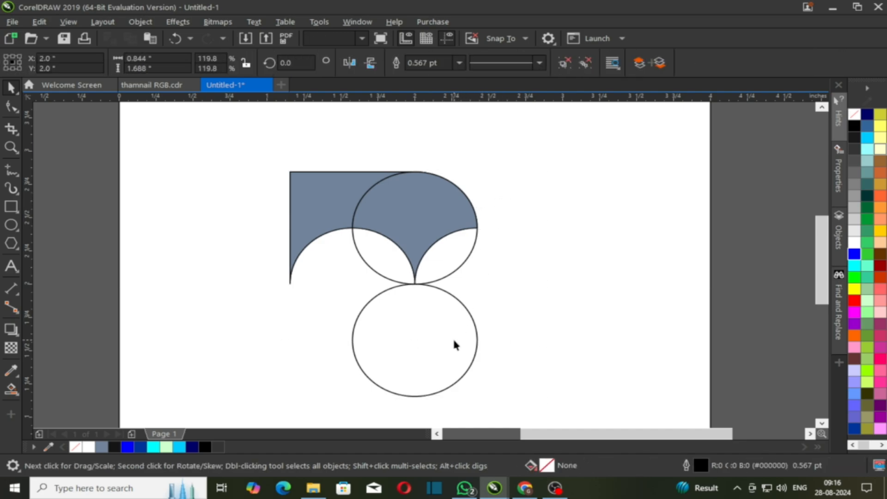
key("Delete")
Weld the rounded piece and the corner piece into a single wing shape.
left_click(417, 233)
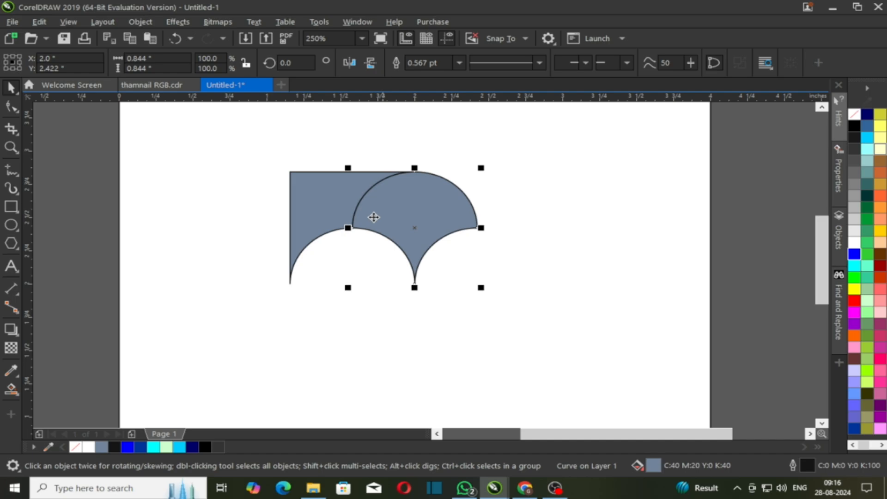
left_click(321, 197, "shift")
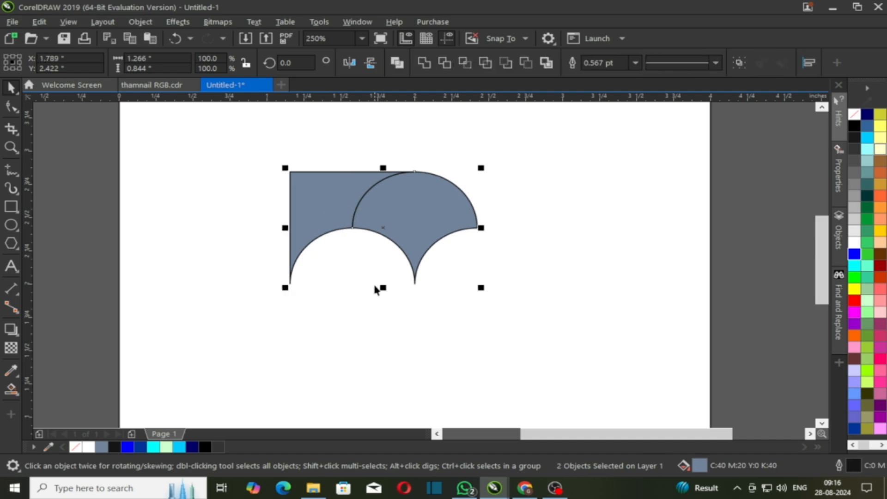
left_click(426, 63)
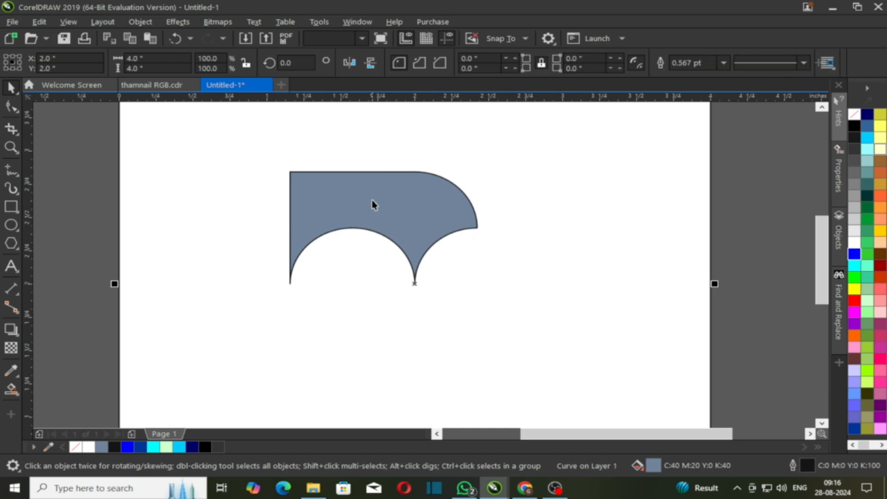
left_click(404, 218)
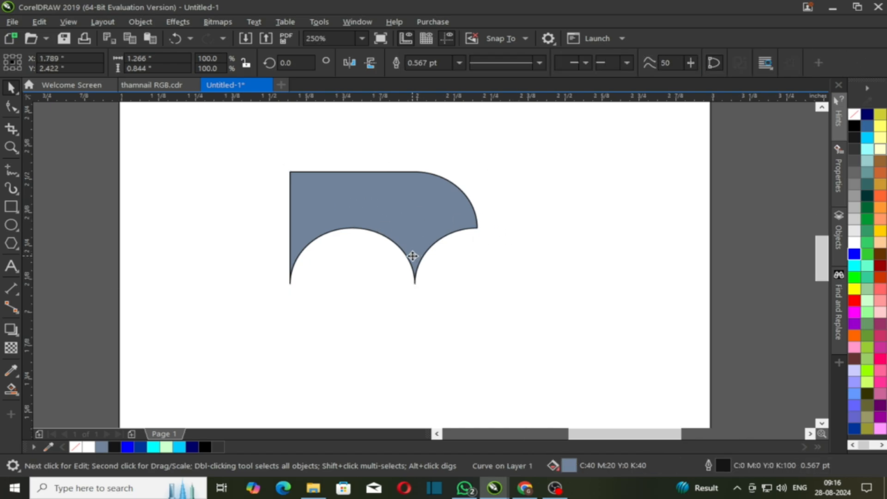
scroll(412, 256, "up", 2)
scroll(400, 244, "down", 2)
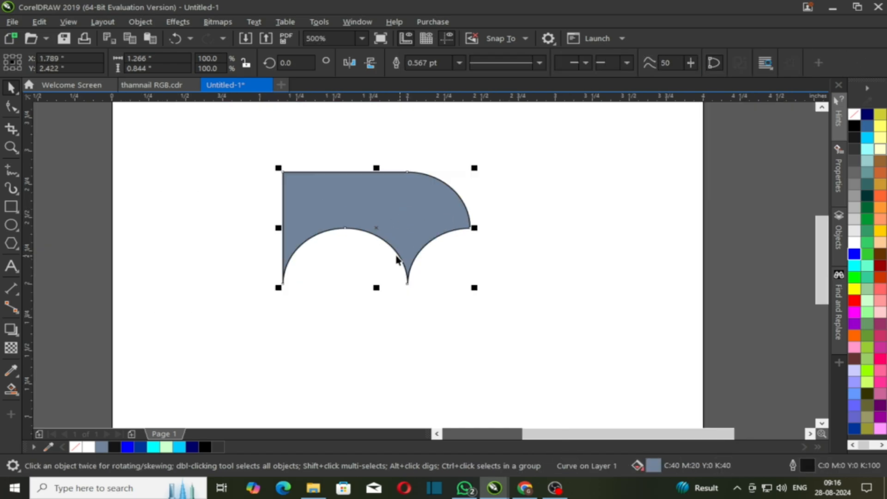
scroll(386, 223, "up", 2)
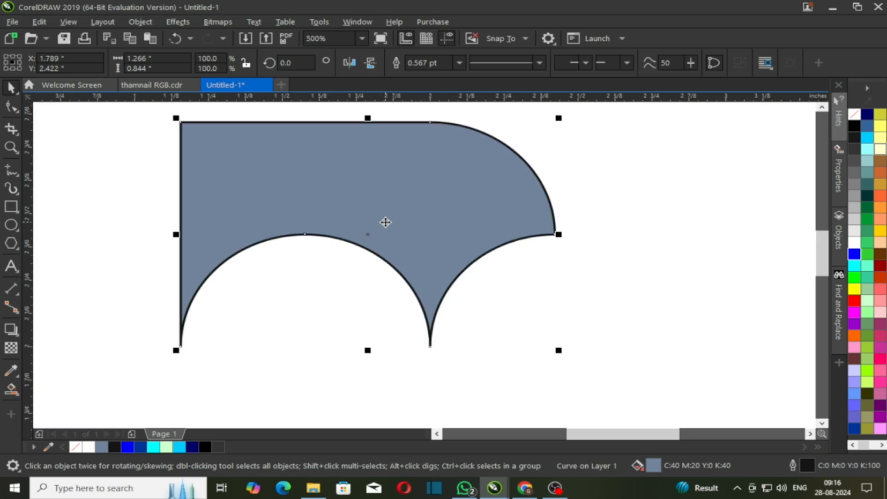
Apply a diagonal fountain fill across the wing with a blue start colour.
left_click(11, 389)
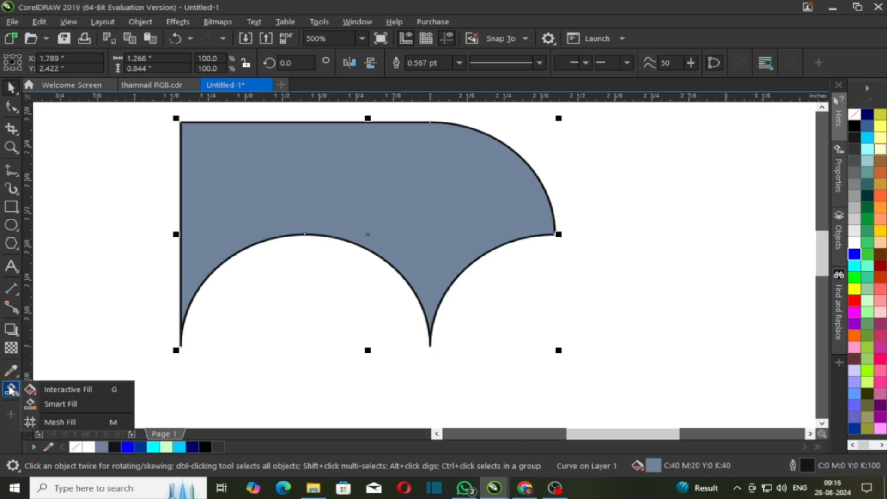
left_click(72, 391)
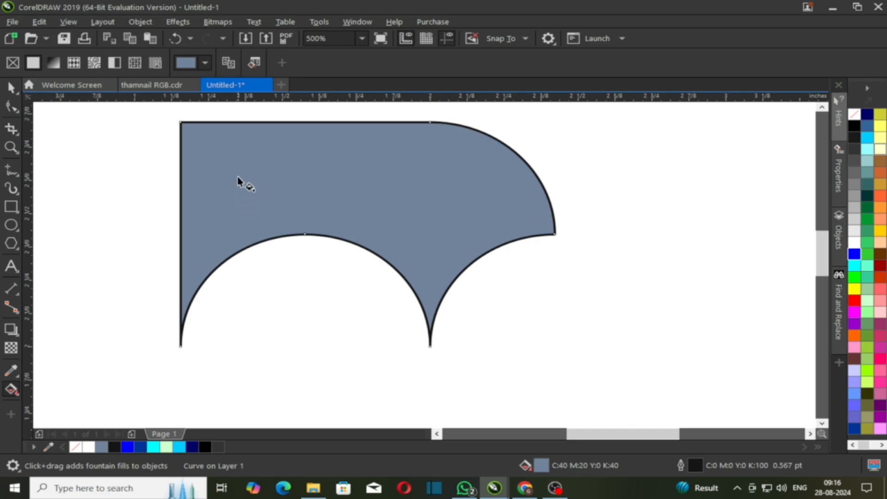
left_click_drag(230, 142, 433, 262)
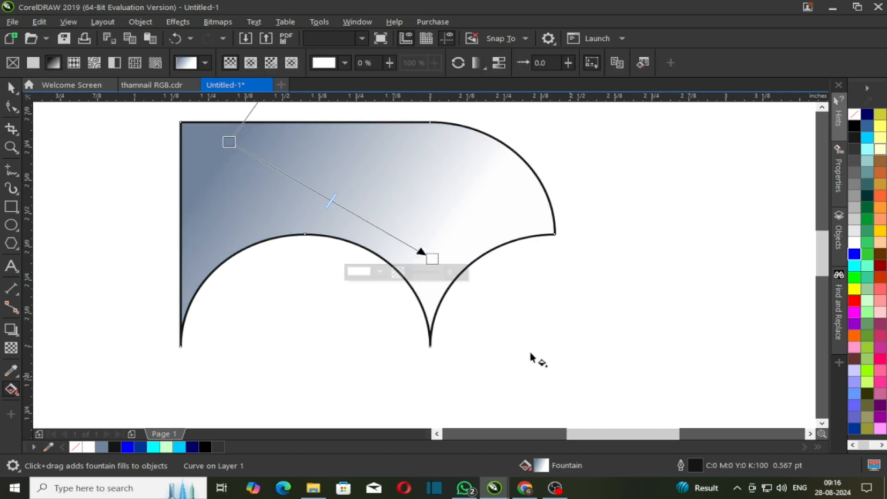
left_click(229, 142)
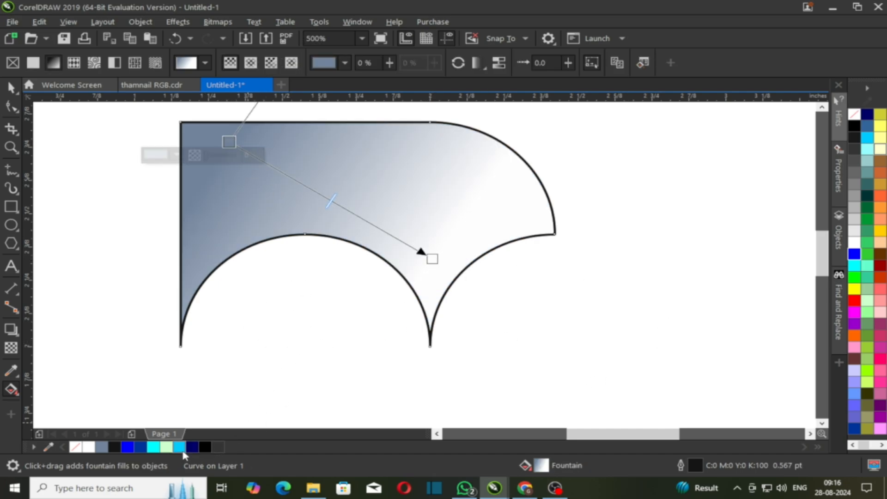
left_click(127, 447)
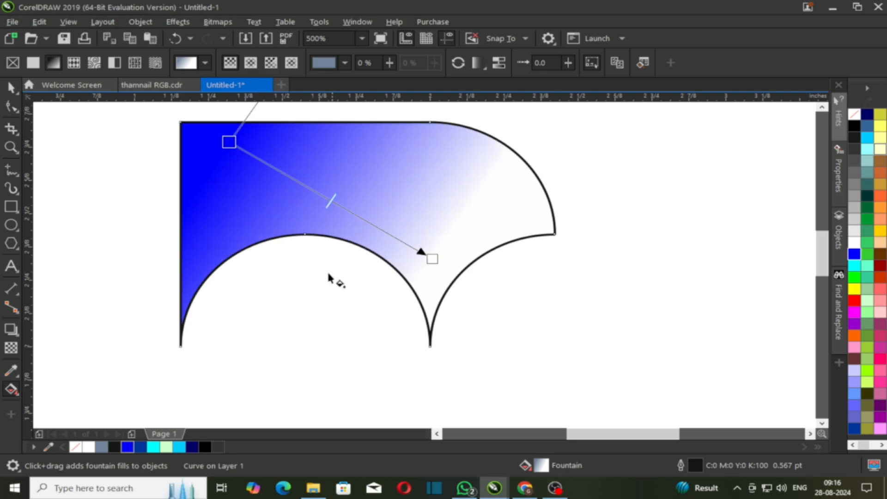
Add two cyan colour stops, one at 63%, and make the gradient end light green.
double_click(296, 180)
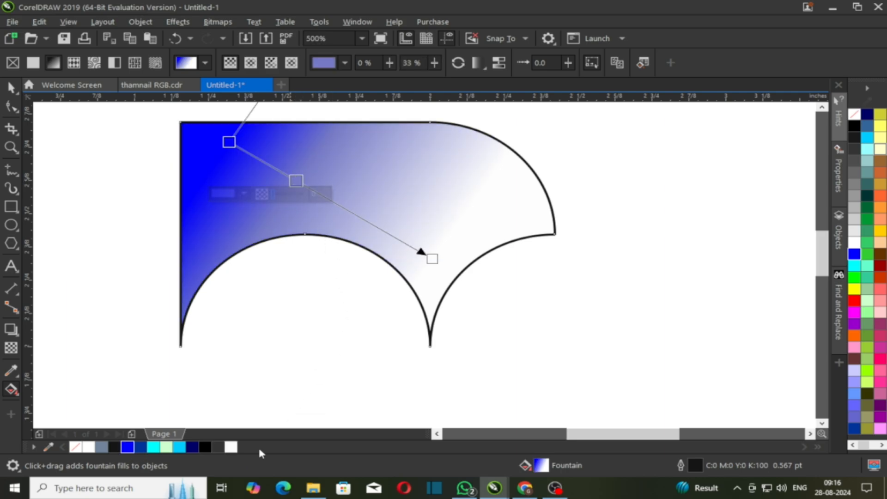
left_click(183, 448)
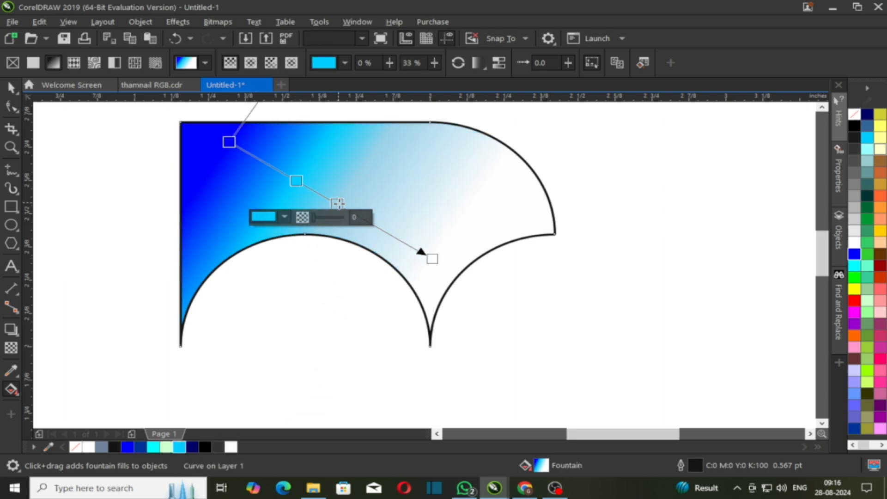
double_click(338, 204)
left_click_drag(350, 211, 358, 216)
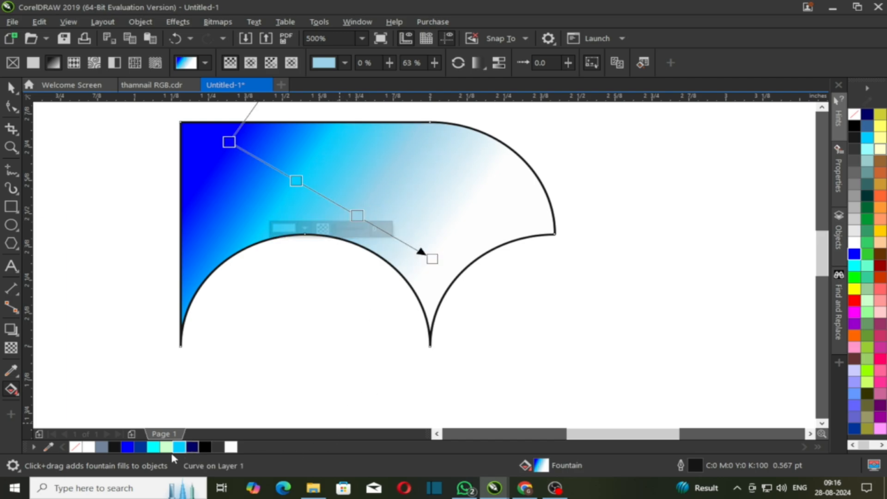
left_click(156, 450)
left_click(432, 259)
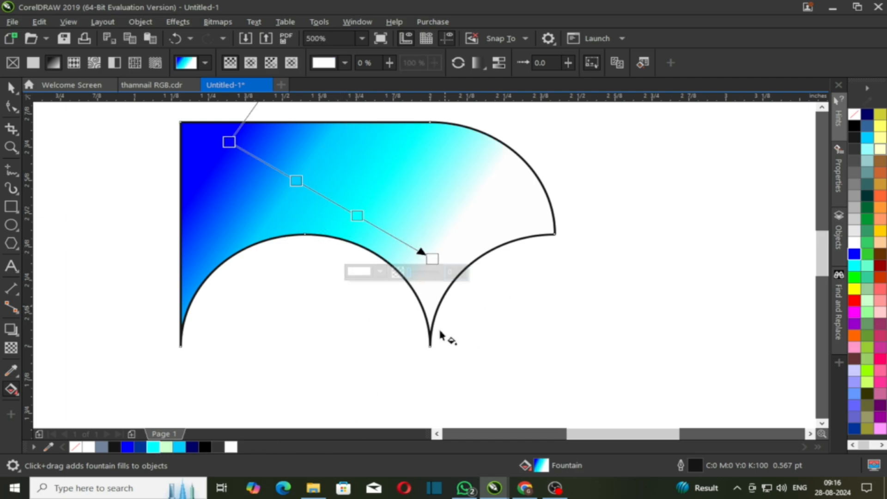
left_click(167, 451)
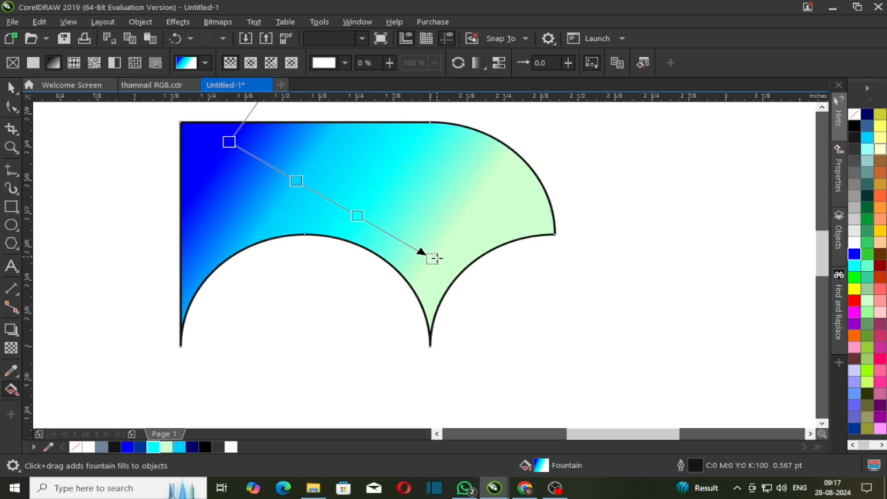
Move the gradient ends to the shape's top edge and right cusp, with stops at 44% and 77%.
left_click_drag(432, 259, 488, 361)
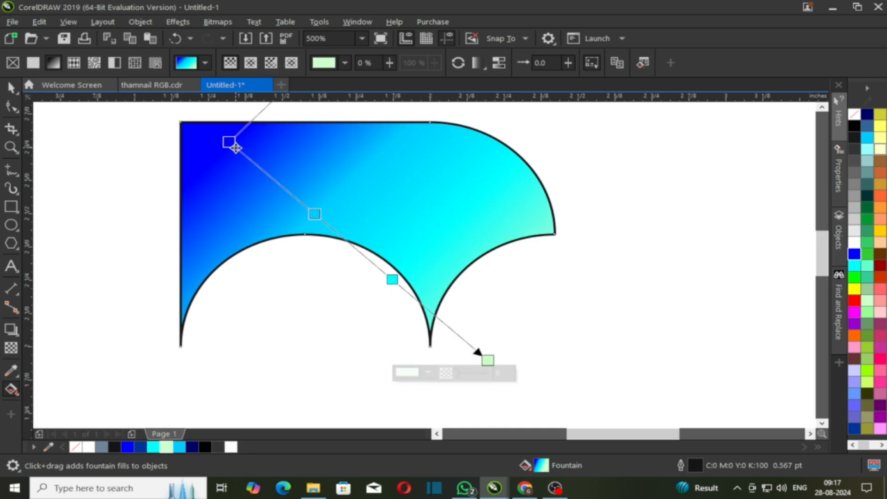
left_click_drag(230, 142, 322, 152)
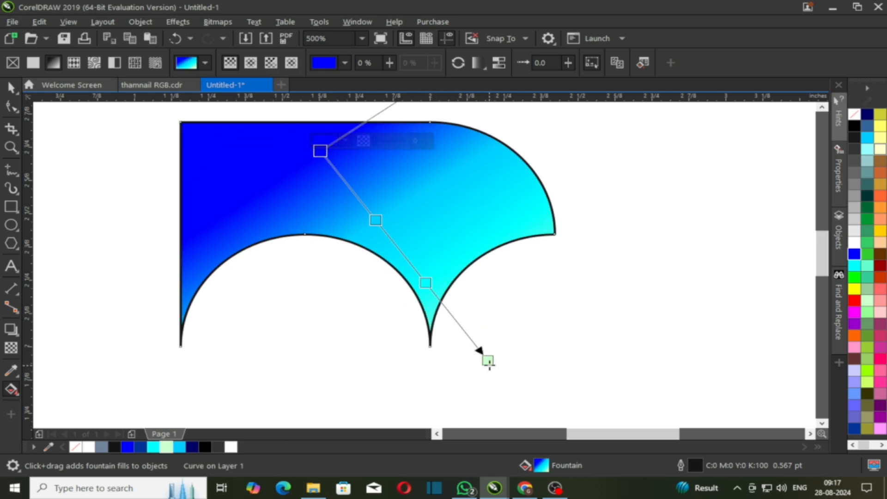
left_click_drag(488, 360, 419, 343)
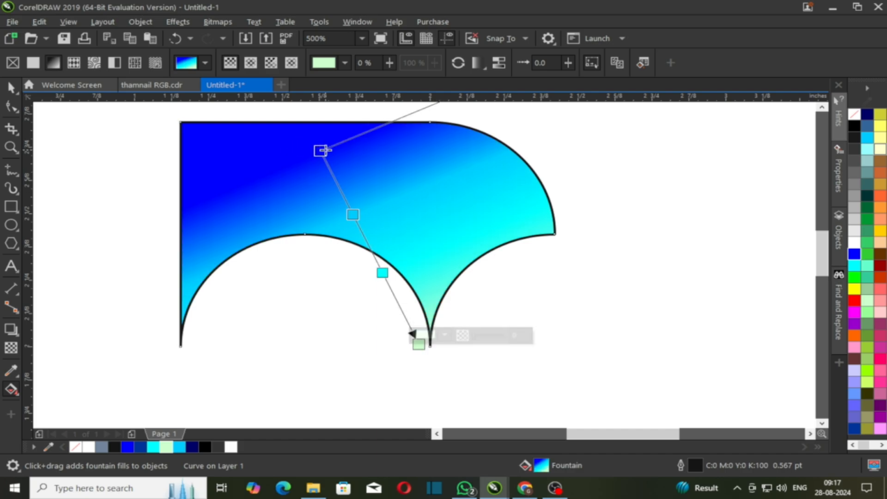
left_click_drag(321, 151, 259, 129)
left_click_drag(419, 344, 455, 341)
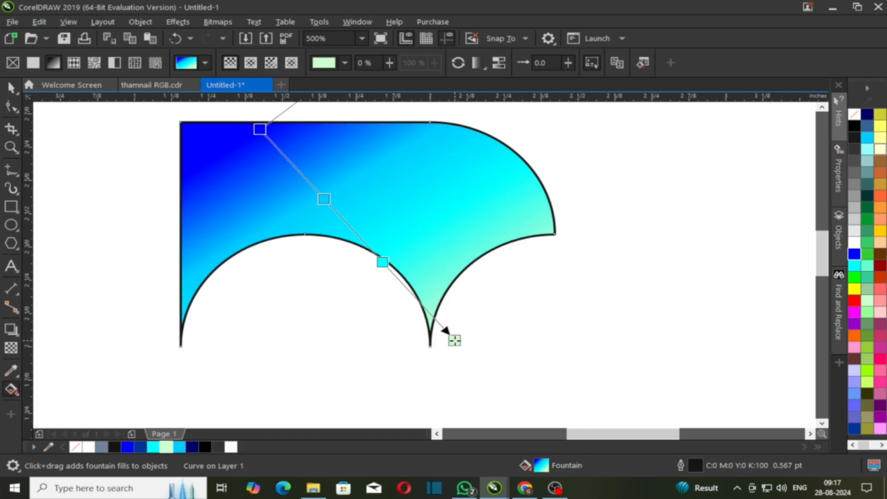
left_click_drag(323, 199, 345, 222)
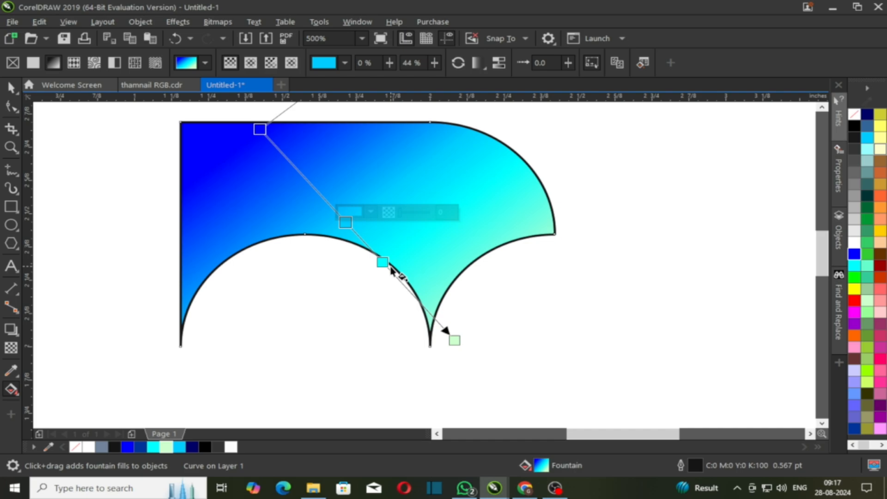
left_click_drag(391, 271, 417, 299)
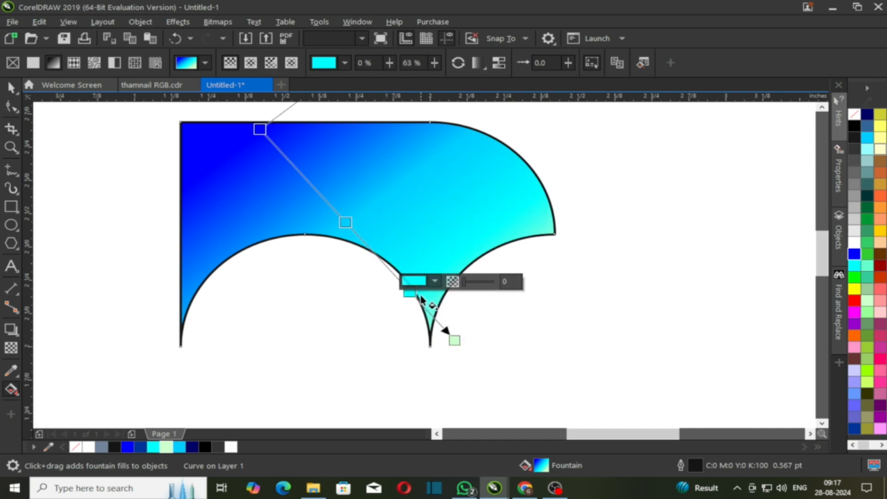
Darken the gradient's start colour to navy #0000A1.
left_click(258, 128)
left_click(286, 119)
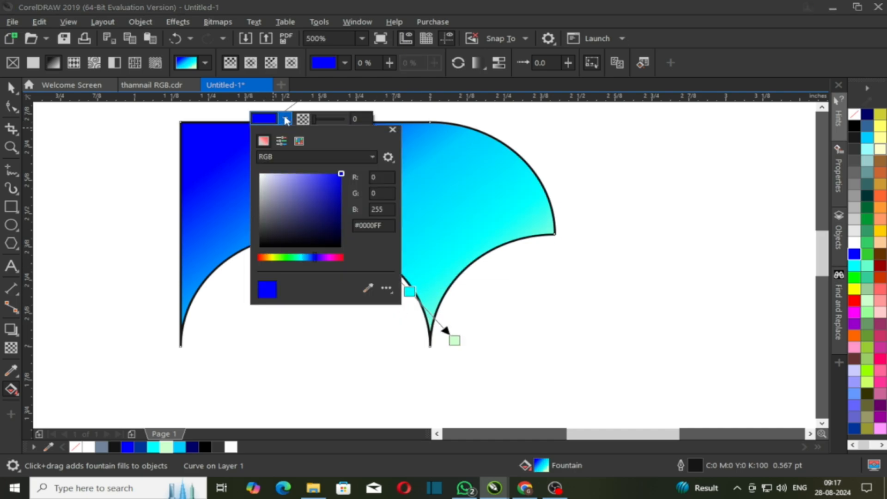
left_click_drag(352, 183, 364, 202)
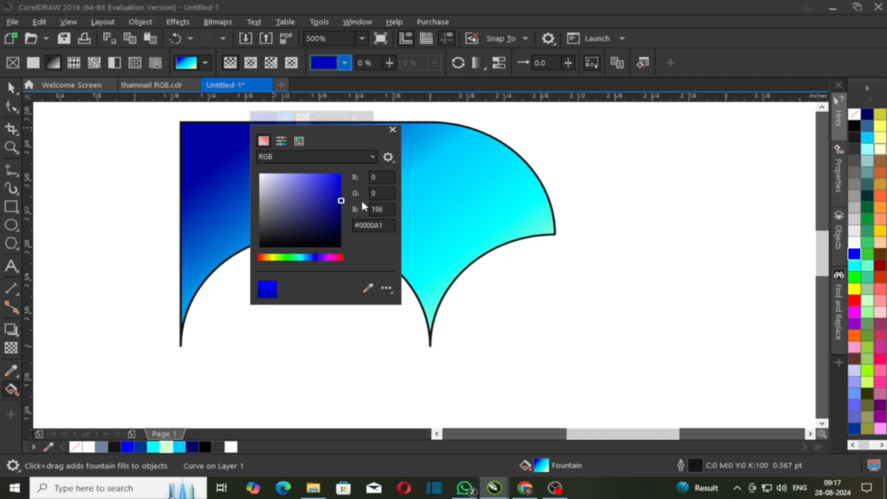
left_click(273, 343)
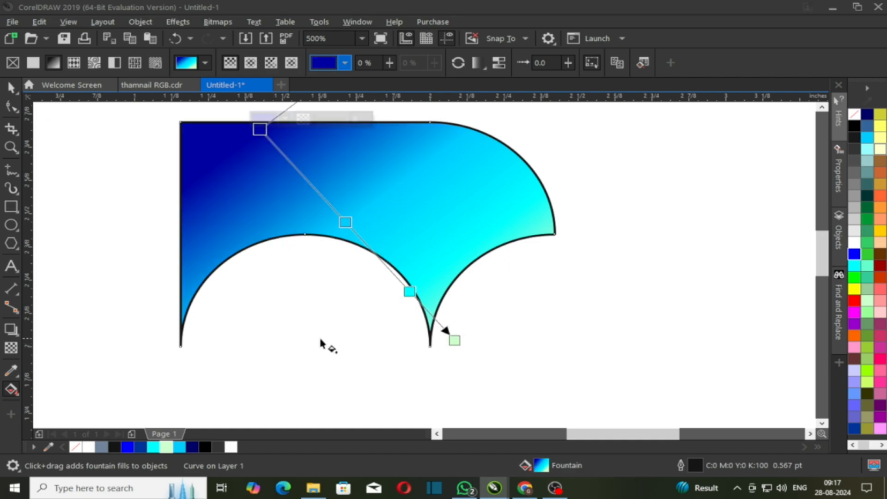
left_click(325, 295)
Remove the wing shape's black outline.
left_click(268, 203)
key("space")
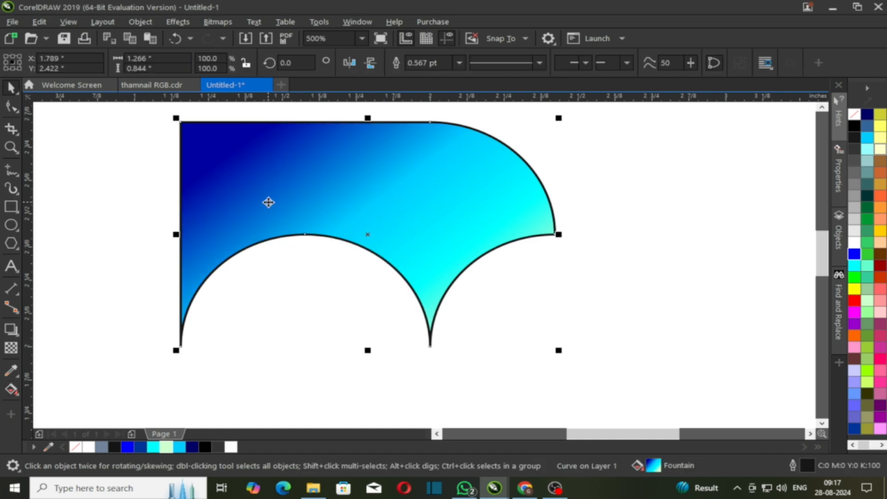
right_click(855, 115)
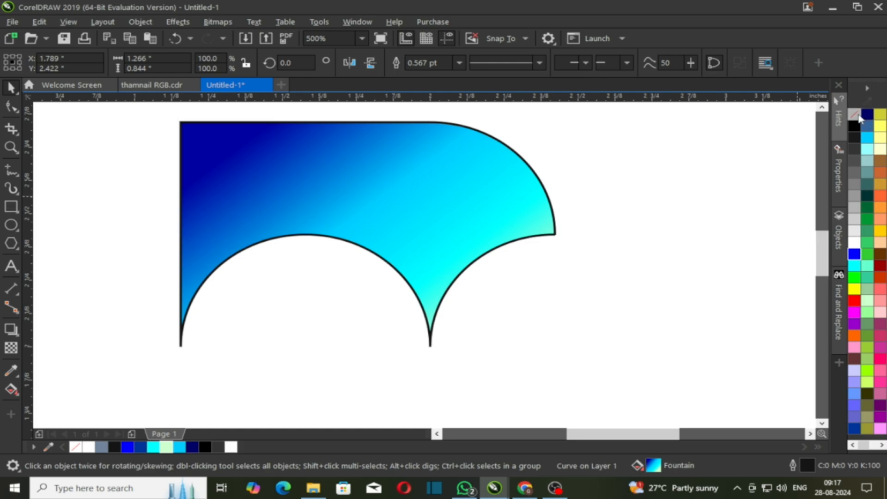
left_click(730, 240)
Bring up the wing's rotation handles with the centre on its pointed tip.
scroll(324, 187, "down", 1)
left_click(313, 182)
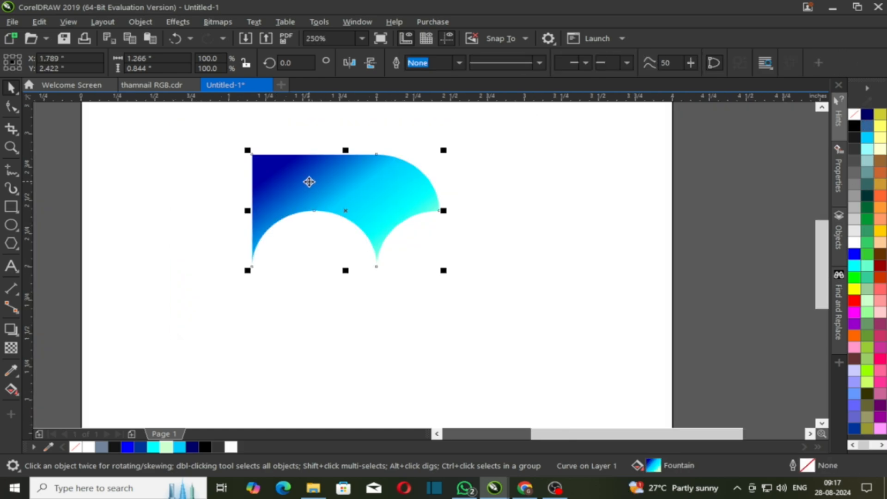
left_click(309, 182)
scroll(377, 242, "up", 1)
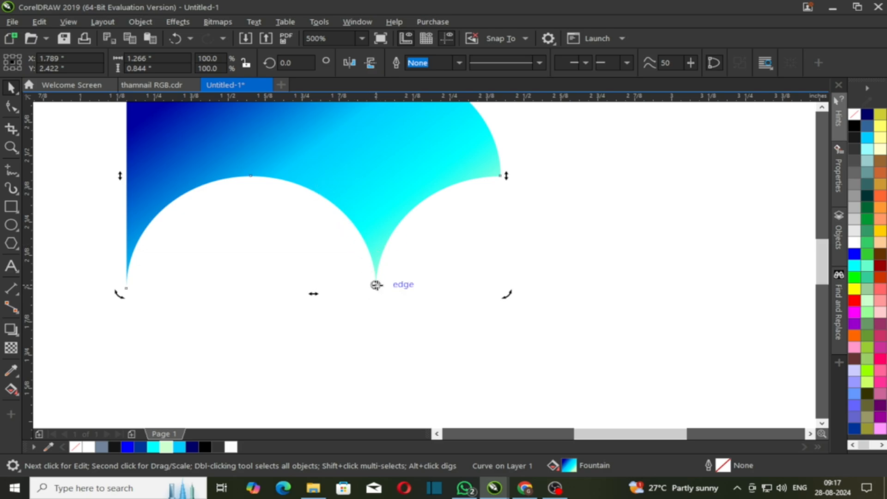
scroll(376, 287, "up", 3)
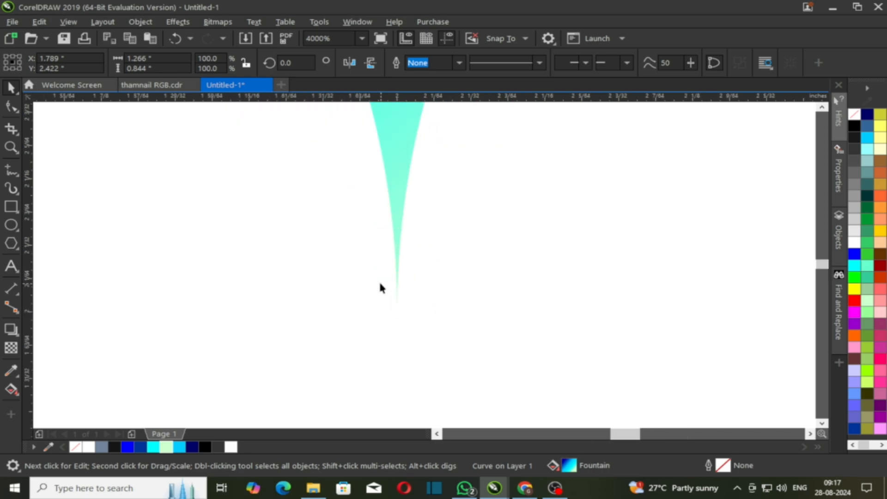
scroll(379, 288, "down", 5)
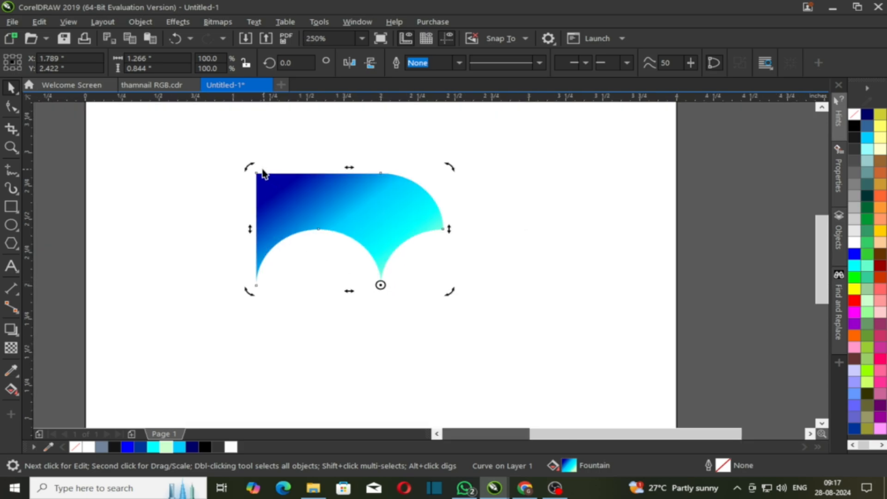
Try a 90° rotated copy of the wing around the cusp, then undo it.
left_click_drag(250, 166, 252, 402)
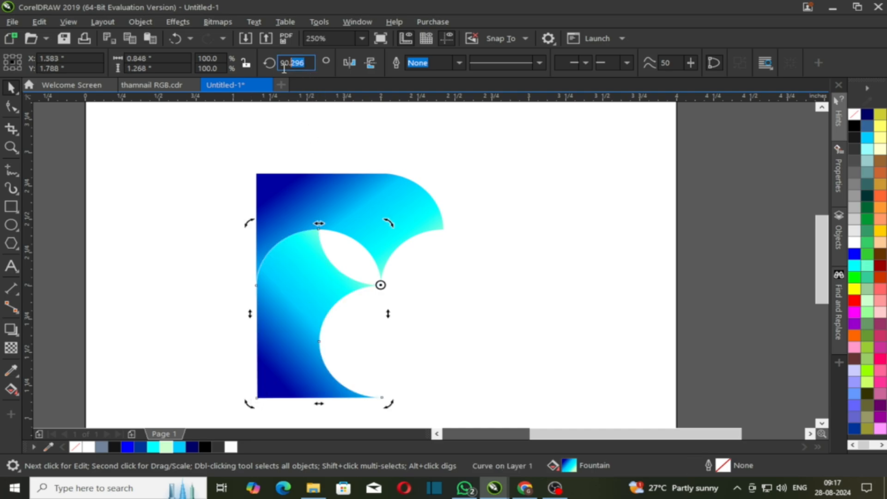
type("90")
key("Return")
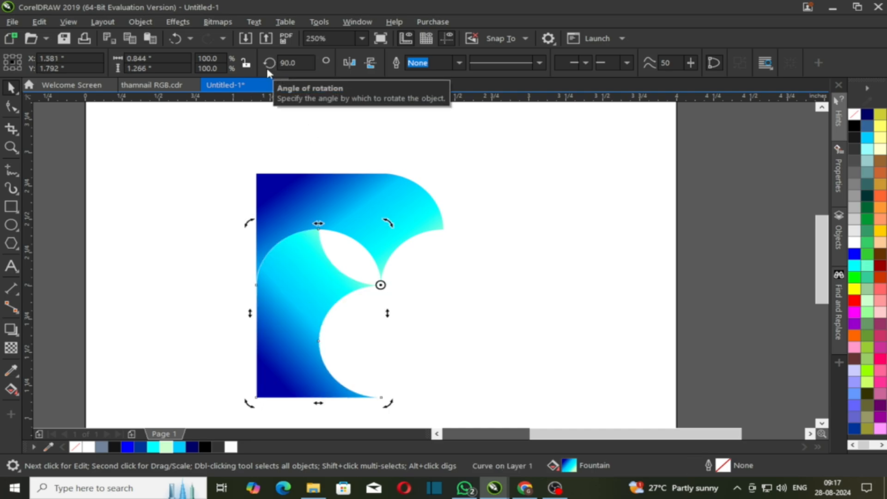
key("ctrl+r")
key("ctrl+r")
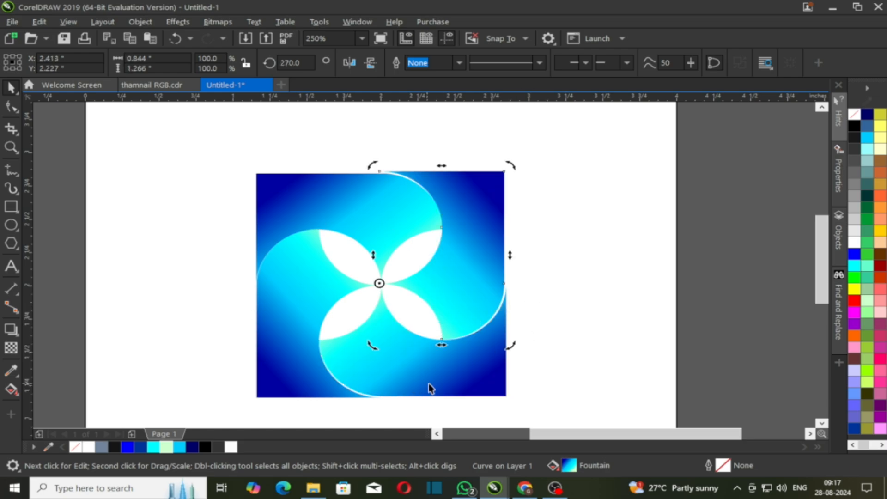
key("ctrl+z")
key("ctrl+z")
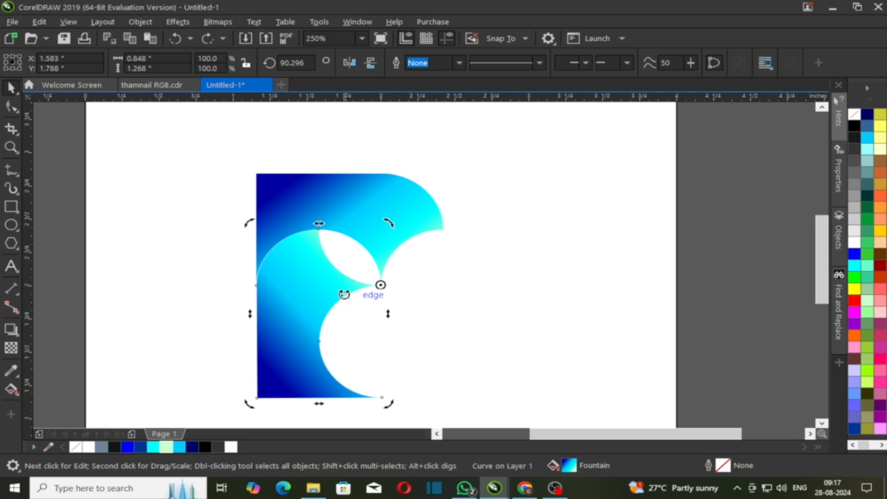
key("ctrl+z")
Drop a 90° rotated copy around the cusp and repeat it to finish the four-wing pinwheel.
left_click_drag(250, 167, 288, 387)
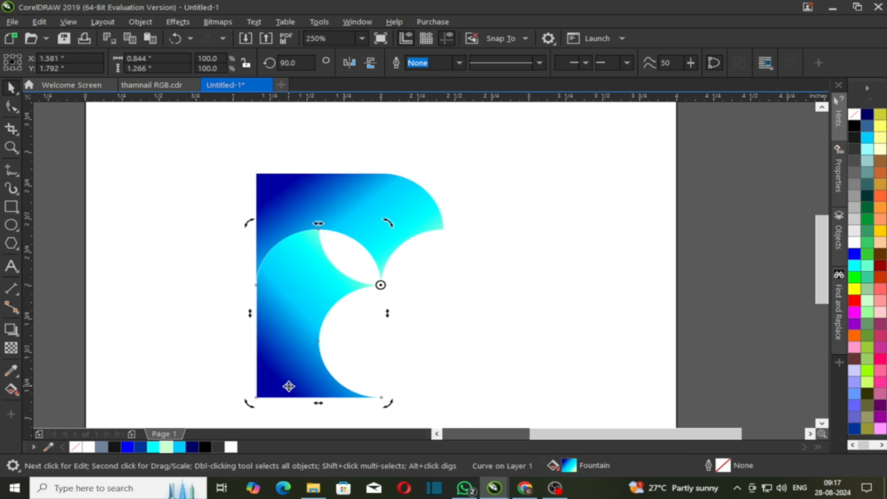
key("ctrl+r")
key("ctrl+r")
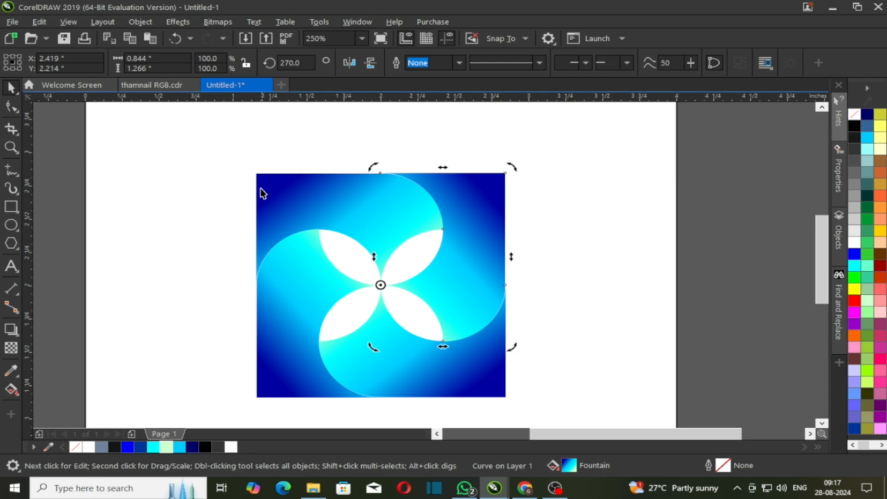
left_click_drag(235, 148, 487, 348)
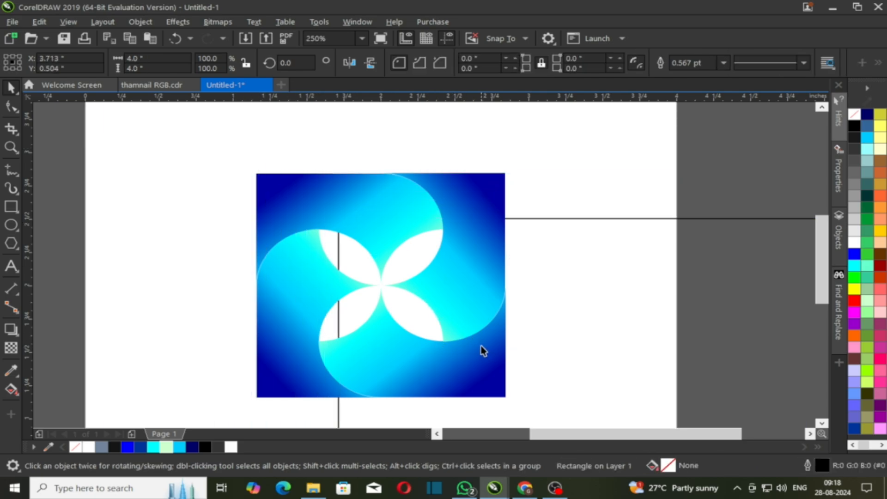
Undo the accidental rectangle move and group the four wing shapes.
key("ctrl+z")
scroll(276, 229, "down", 1)
left_click_drag(149, 182, 440, 339)
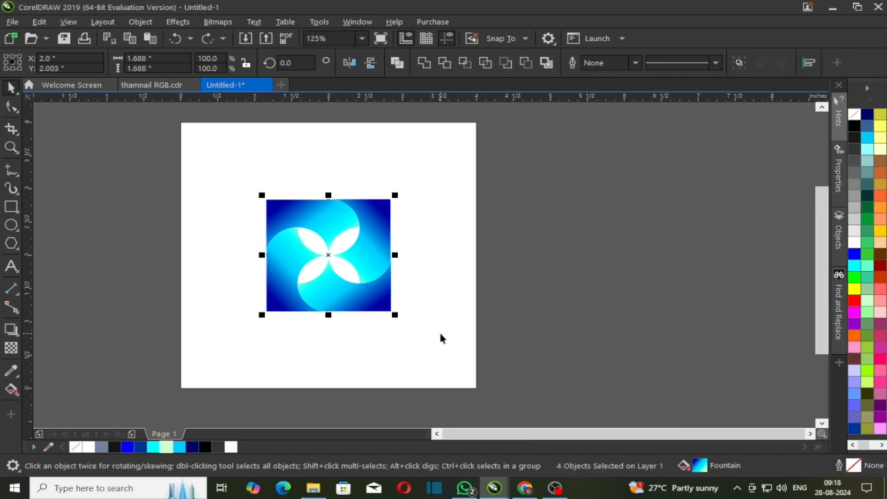
key("ctrl+g")
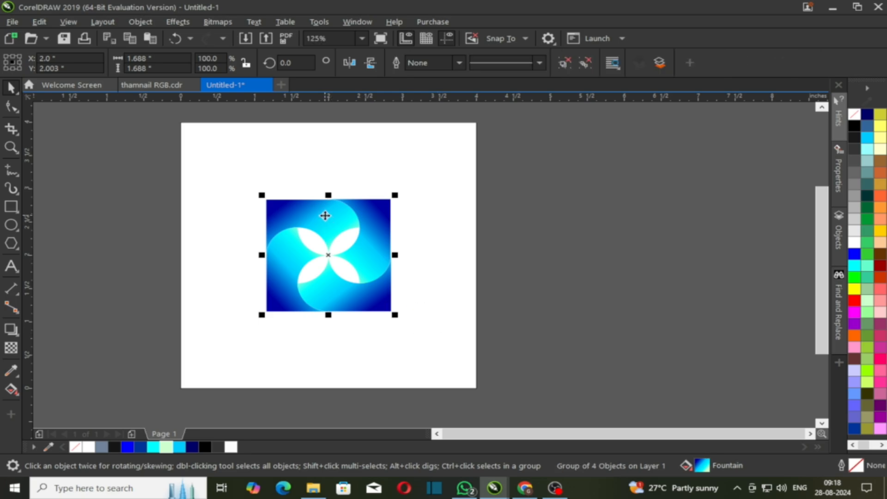
key("ctrl+z")
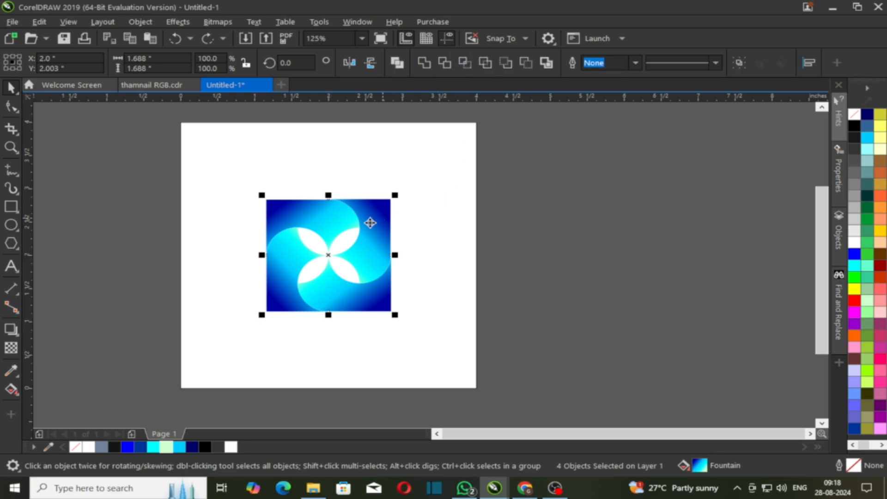
right_click(324, 219)
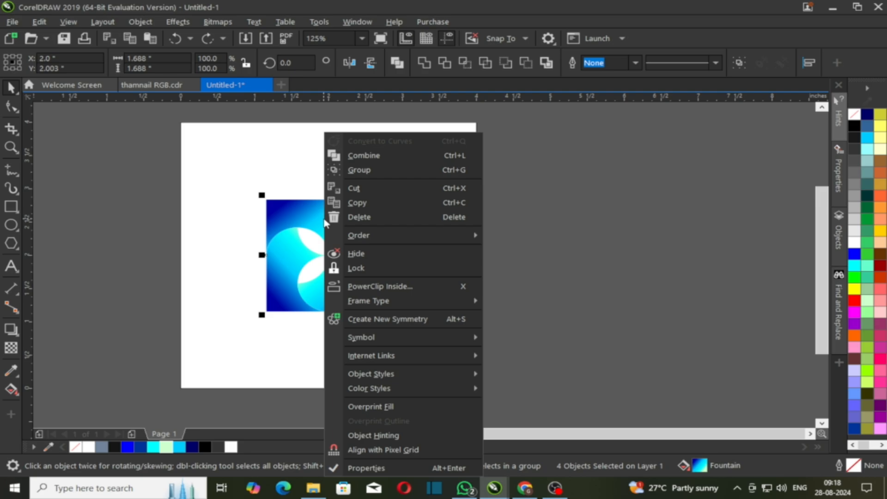
left_click(369, 170)
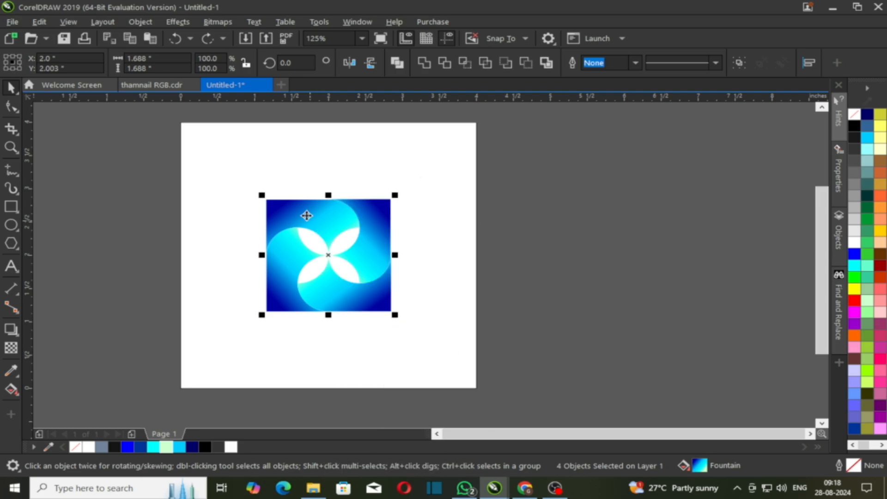
Rotate the wing group to 315° so the pinwheel stands as a diamond.
left_click(303, 201)
left_click_drag(399, 193, 433, 250)
left_click(522, 271)
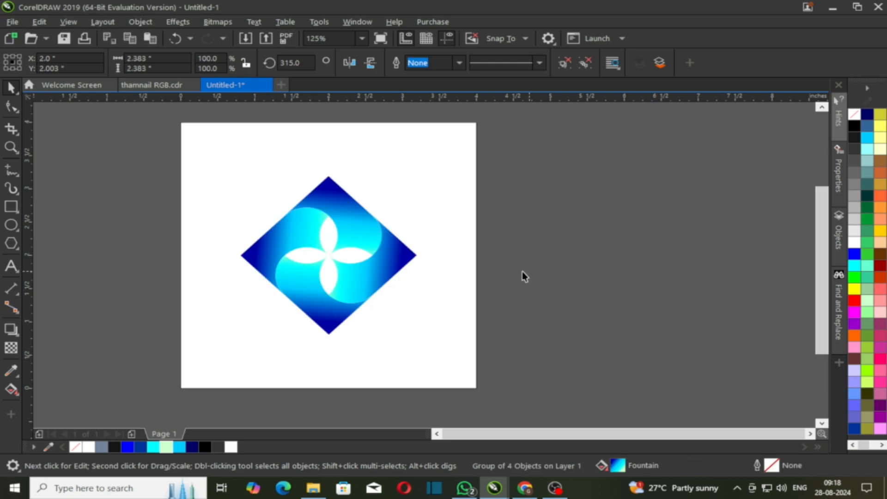
left_click(332, 209)
left_click(333, 209)
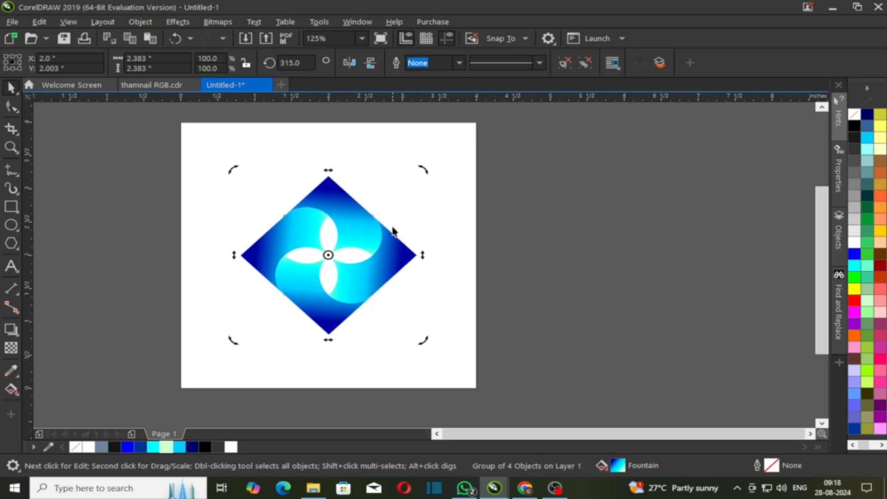
left_click(348, 203)
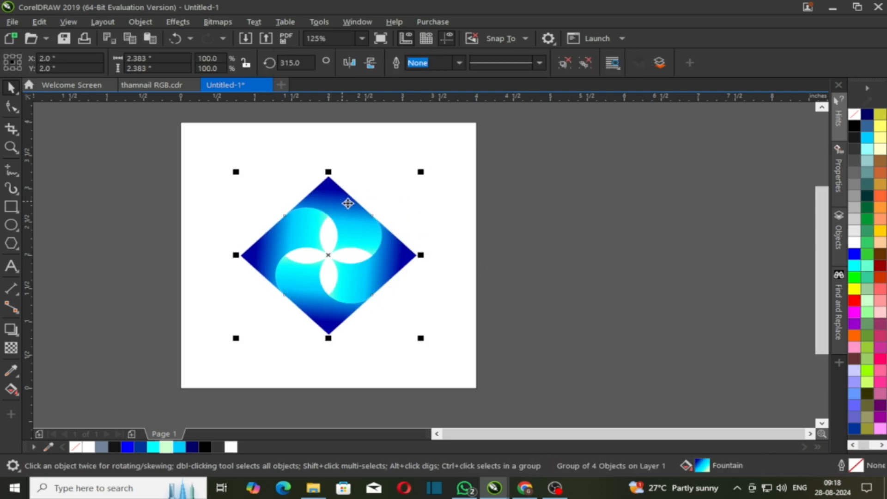
left_click(440, 361)
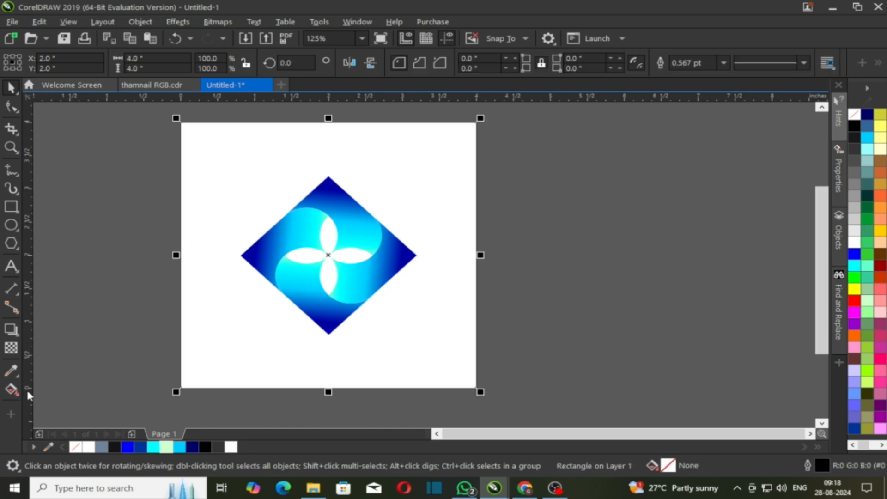
Give the background square an elliptical fountain fill with a navy centre, widened past the square.
left_click(14, 392)
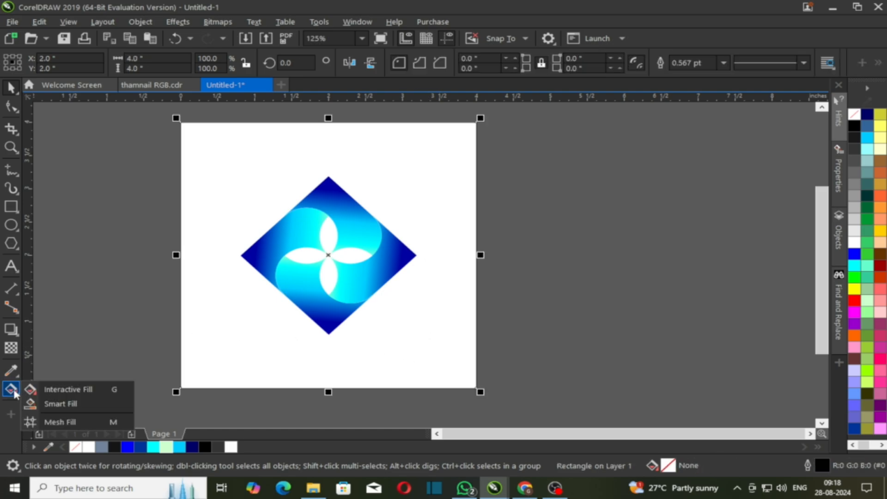
left_click(67, 390)
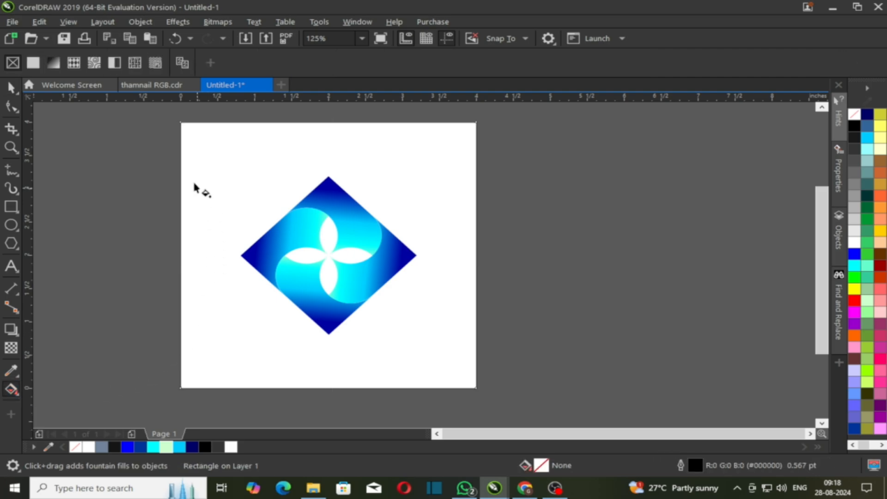
left_click(53, 63)
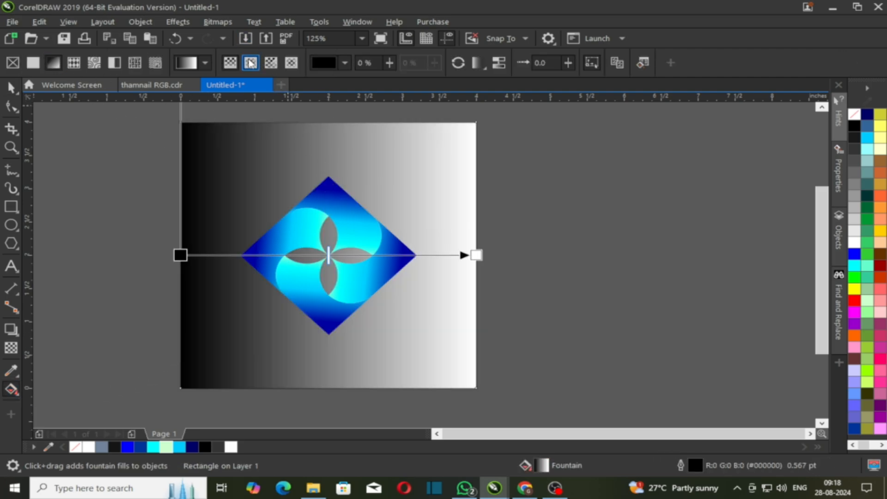
left_click(252, 64)
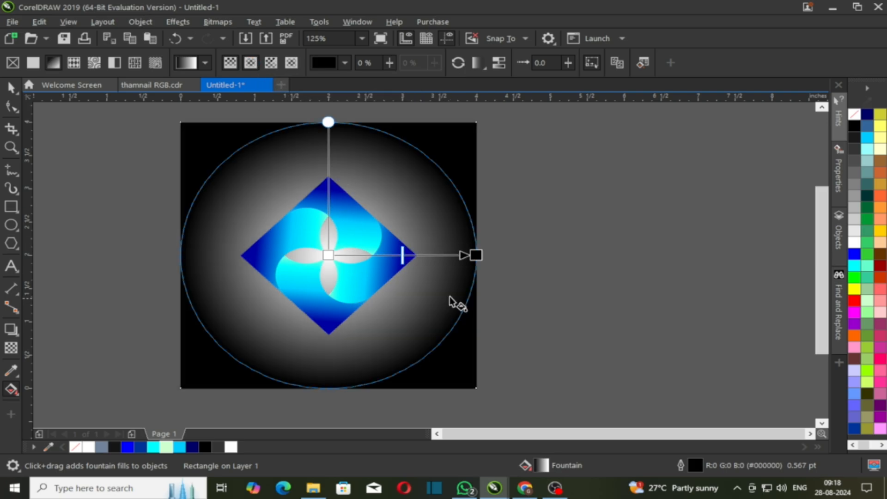
left_click(476, 256)
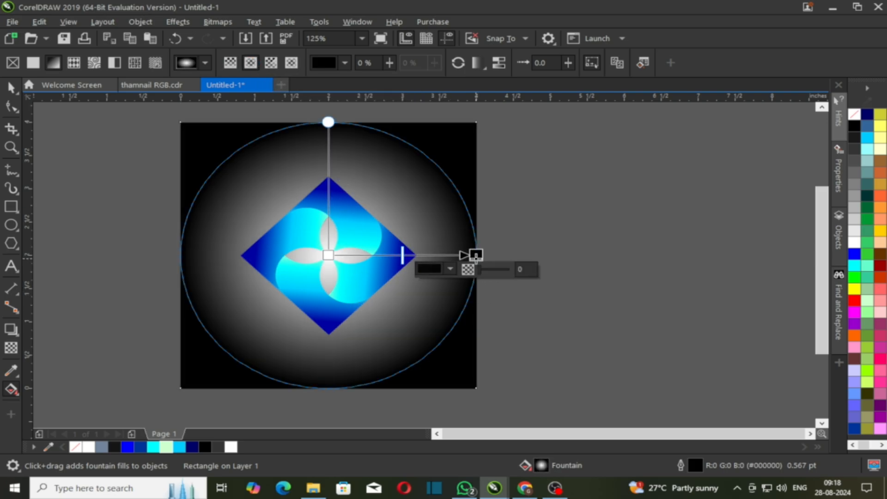
left_click(328, 255)
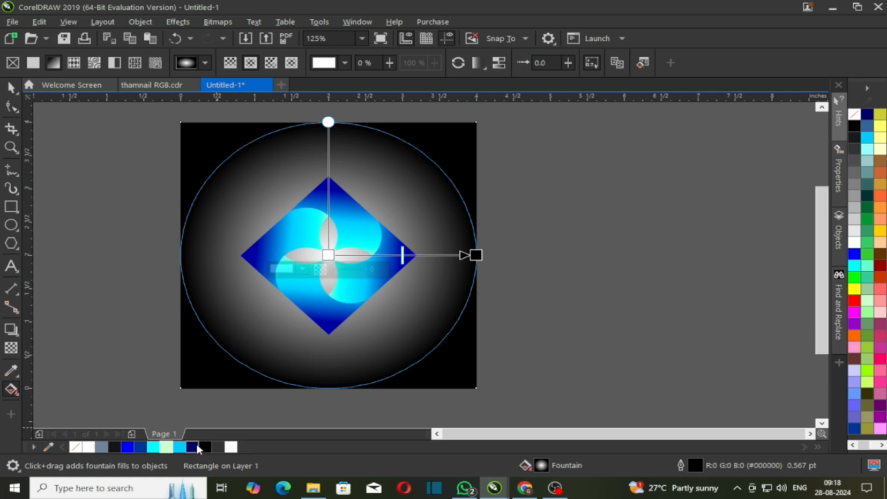
left_click(195, 446)
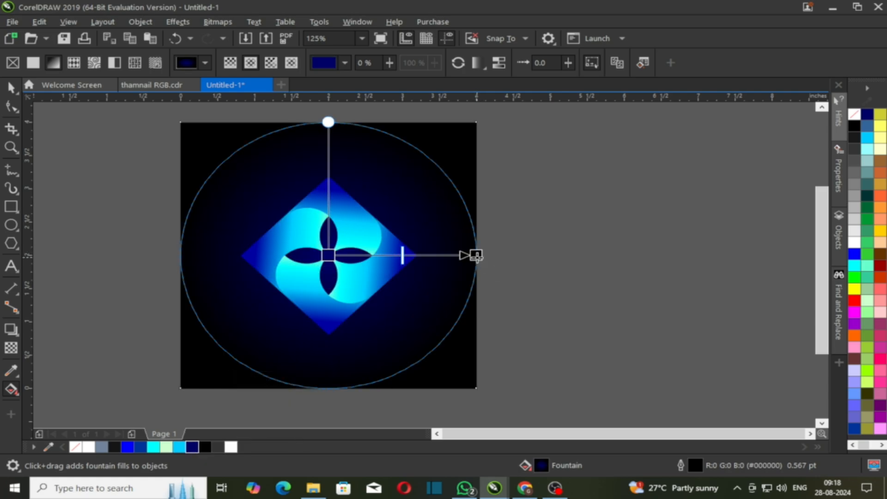
left_click_drag(476, 256, 498, 256)
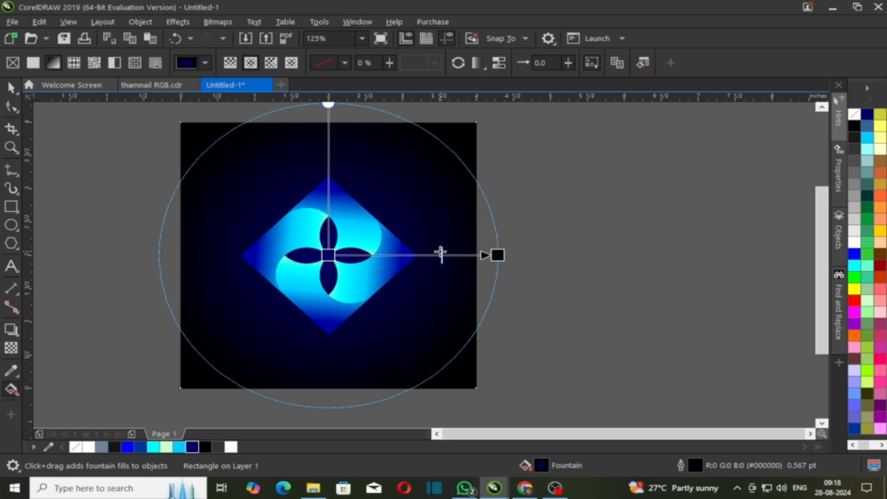
Add a middle colour stop, recolour stops cyan and navy, and move it outward.
left_click(329, 254)
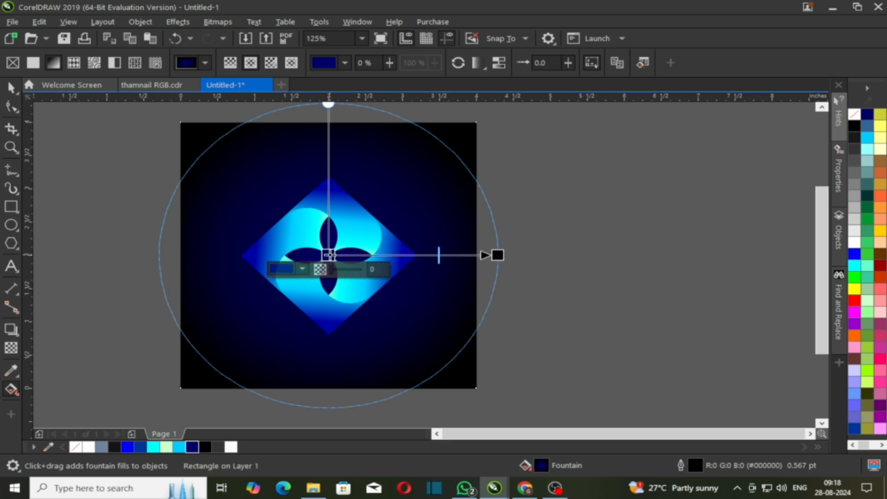
double_click(408, 254)
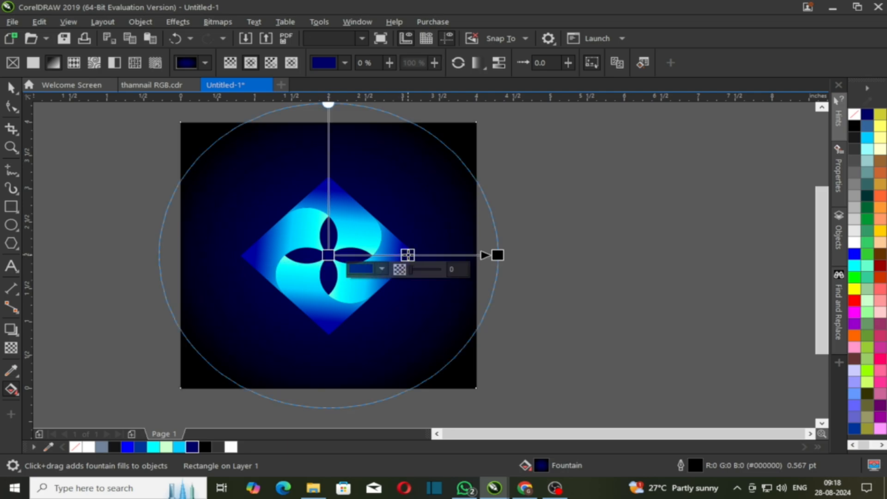
left_click(328, 254)
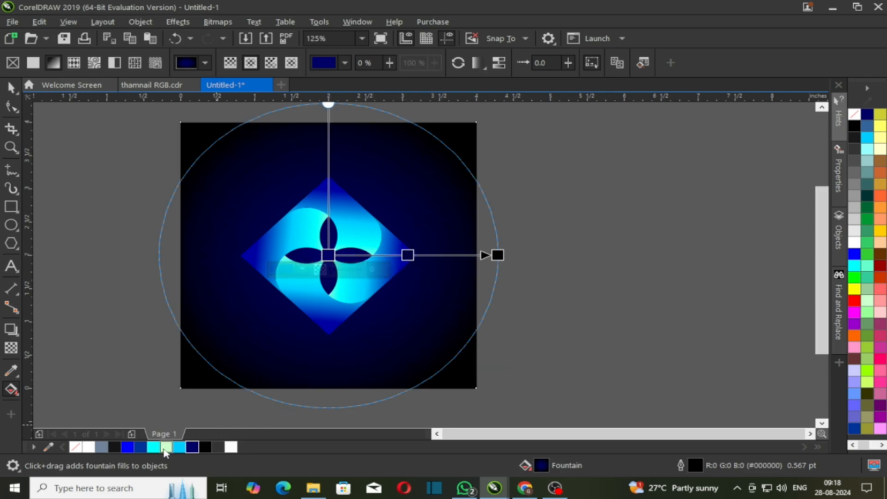
left_click(157, 447)
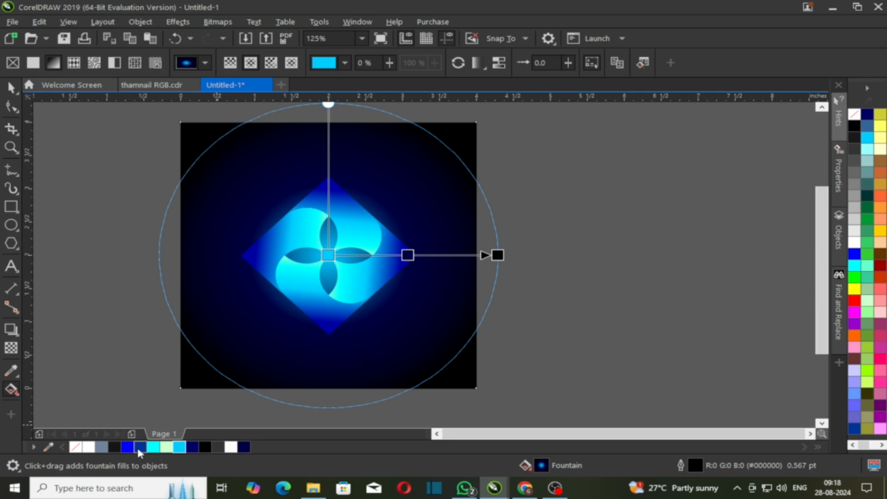
left_click(137, 445)
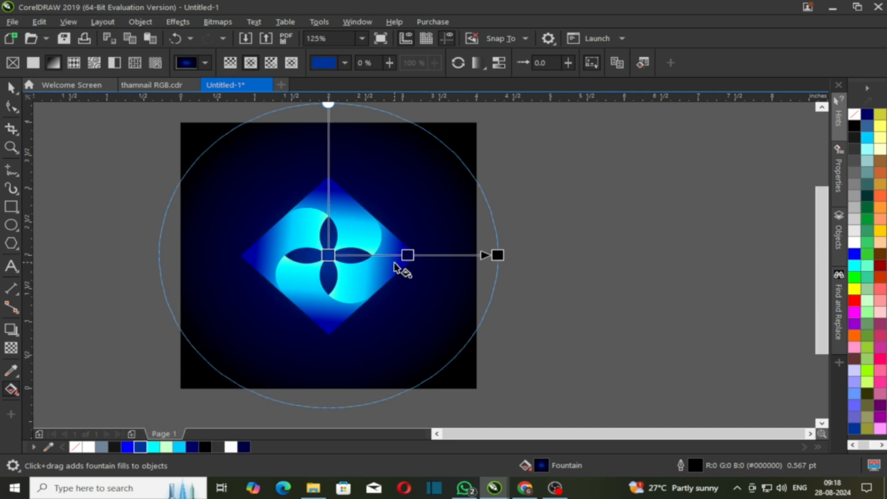
left_click_drag(409, 256, 426, 255)
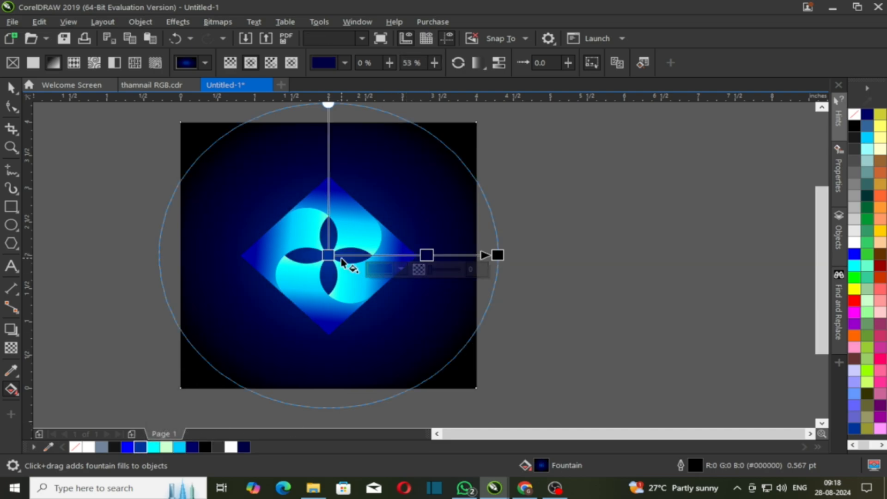
Change the gradient's centre colour to bright blue #00AEFF.
left_click(327, 254)
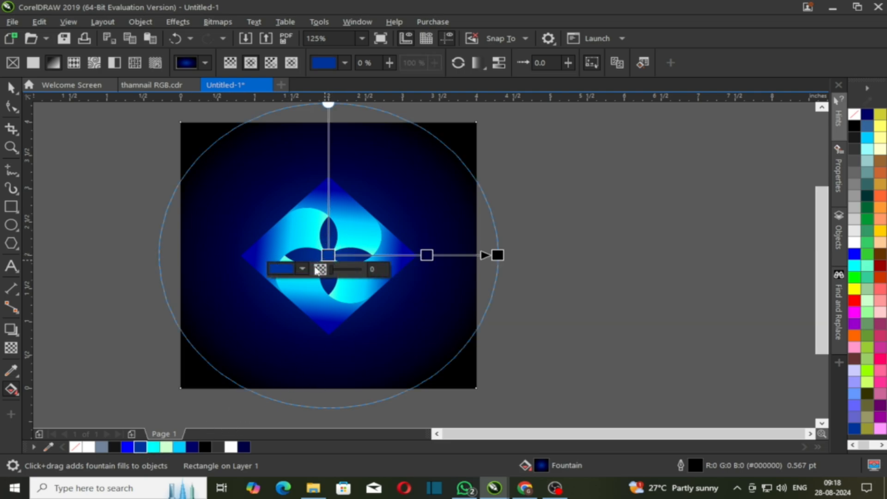
left_click(302, 269)
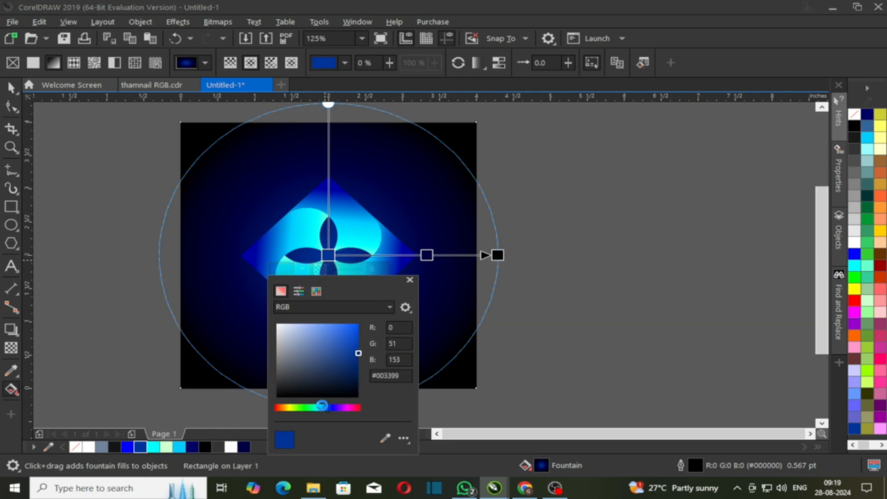
left_click(326, 406)
left_click_drag(350, 330, 364, 323)
left_click(516, 320)
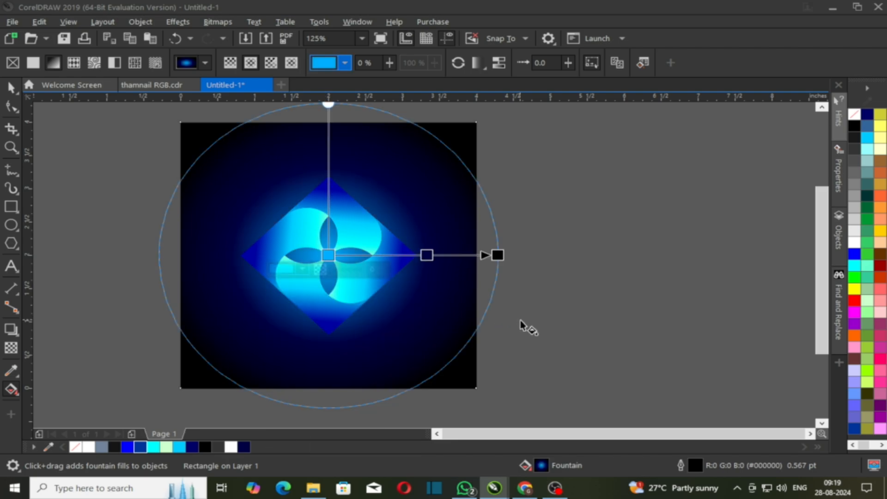
left_click(525, 323)
Select the whole diamond artwork, then deselect it.
key("space")
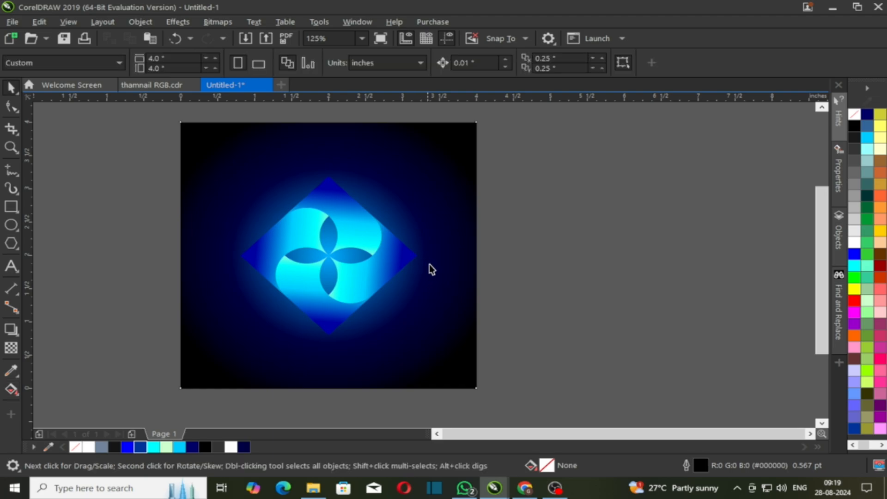
left_click_drag(126, 154, 452, 380)
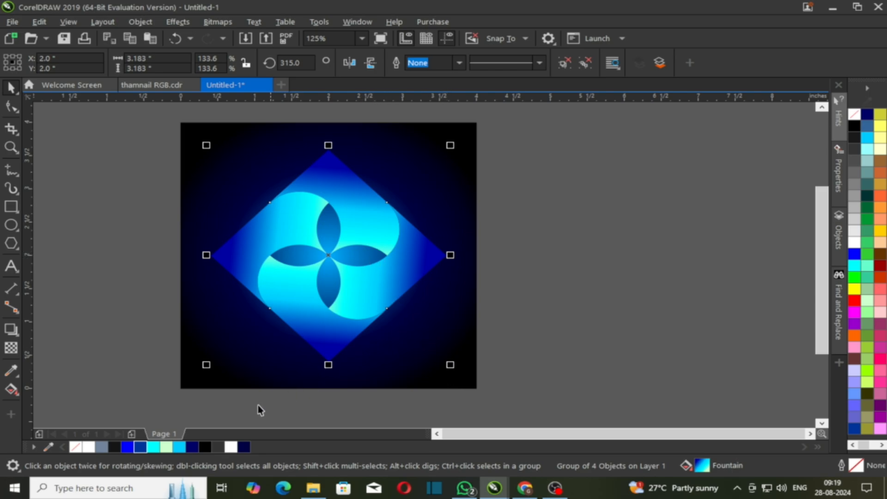
left_click(227, 415)
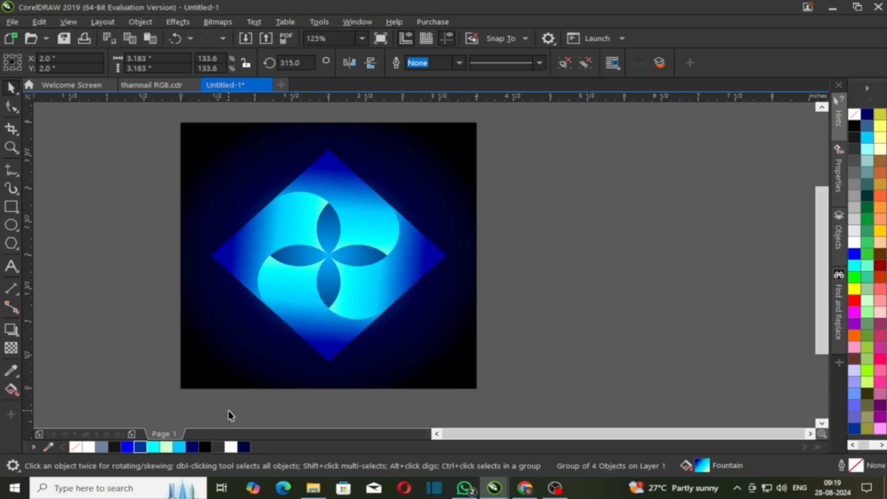
Reverse the square's gradient direction, then restore the light centre.
left_click(222, 330)
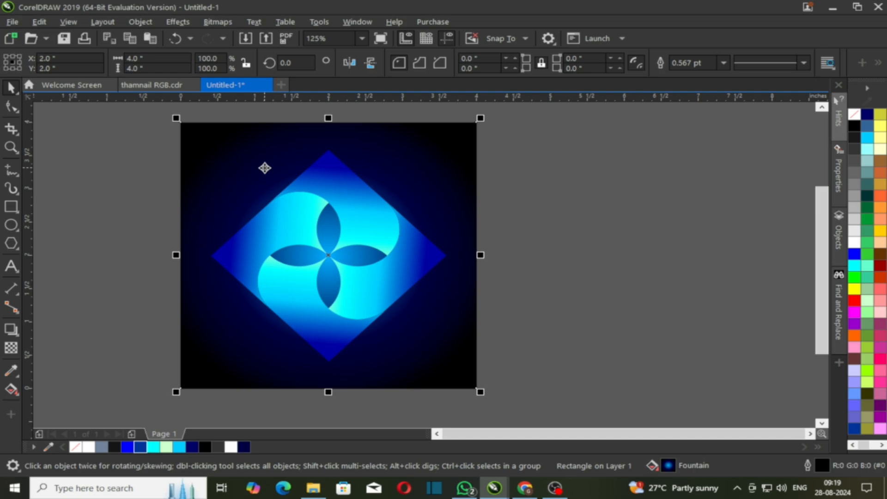
left_click(11, 389)
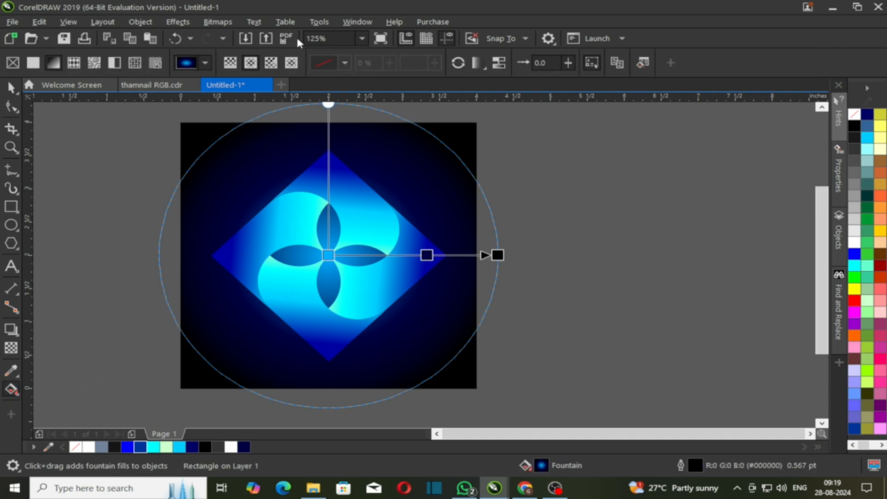
left_click(460, 62)
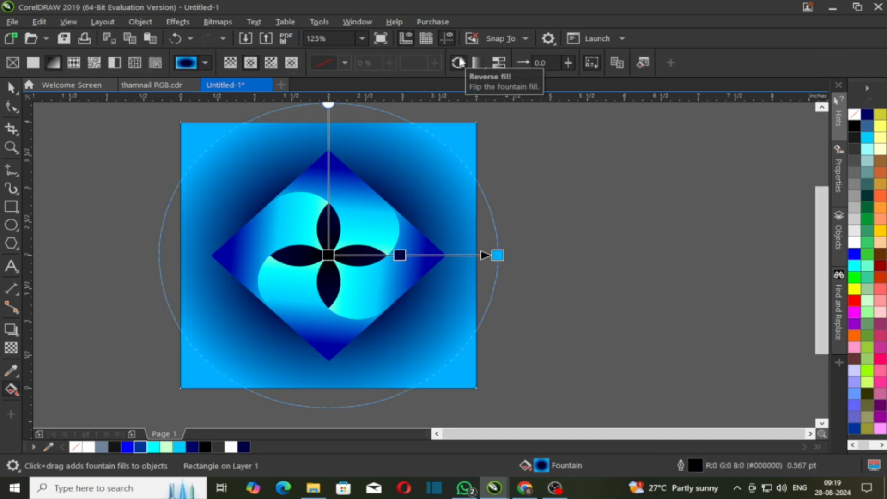
left_click(460, 62)
left_click(628, 235)
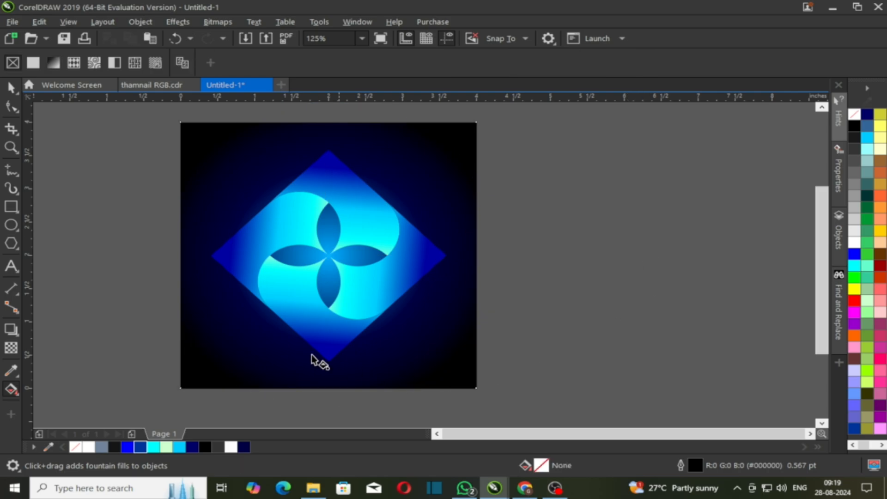
key("space")
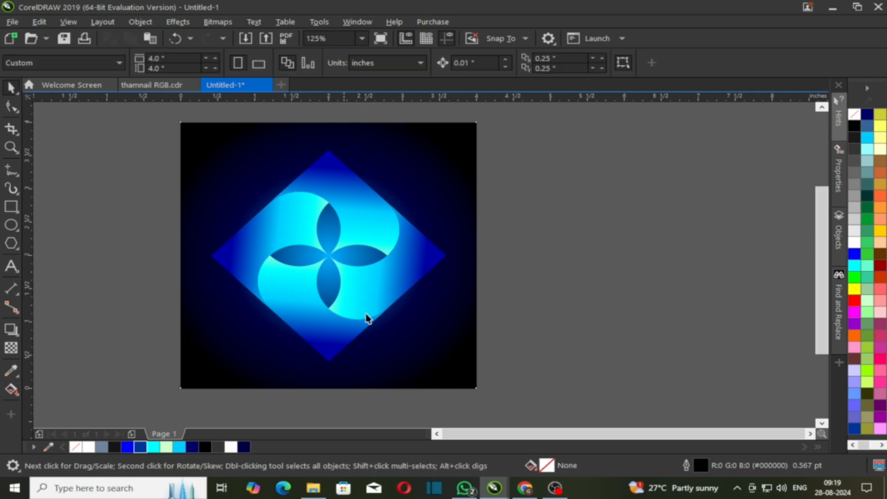
left_click(232, 332)
key("g")
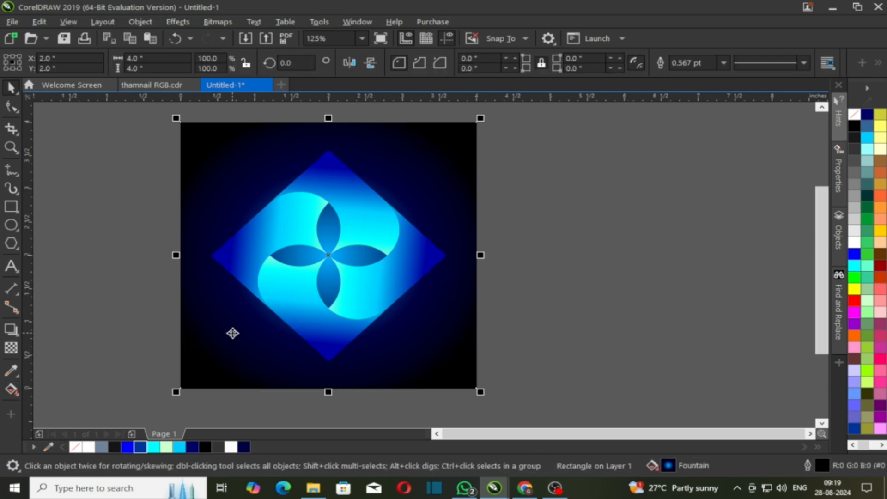
Make the middle colour stop blue at 69% and pull the end stop inward.
left_click(426, 255)
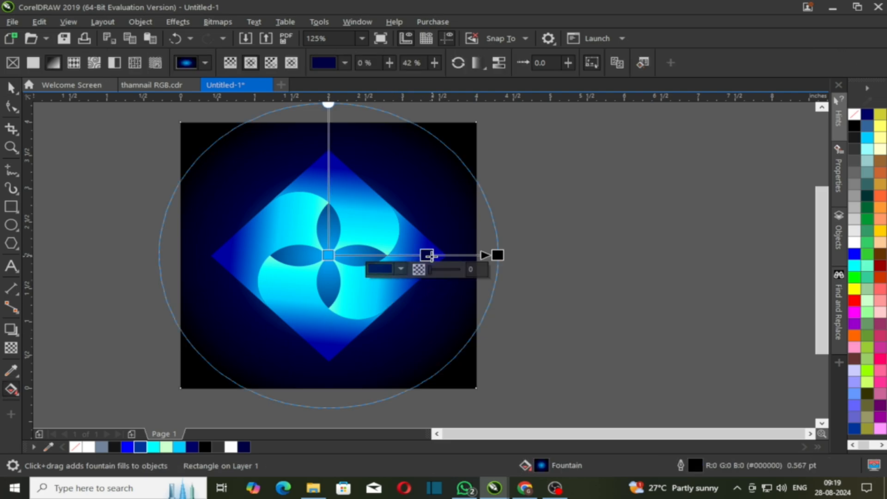
left_click_drag(142, 451, 426, 256)
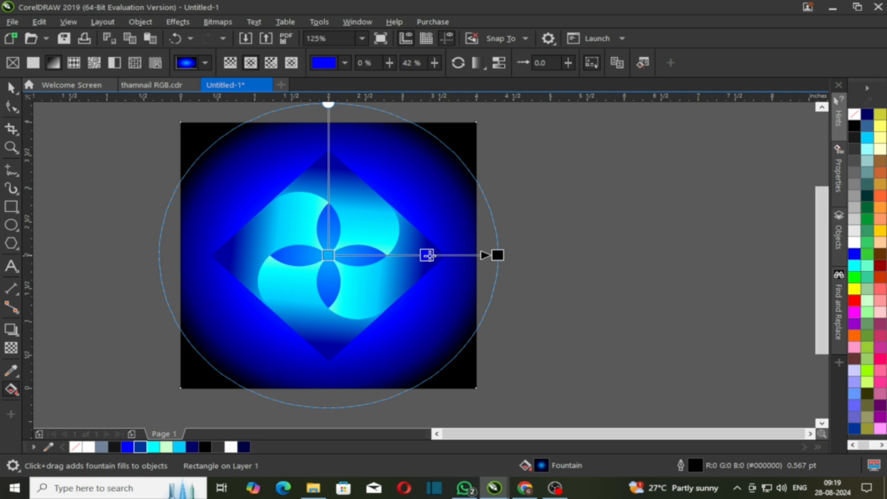
mouse_move(427, 255)
left_mouse_down()
mouse_move(444, 257)
mouse_move(435, 257)
left_mouse_up()
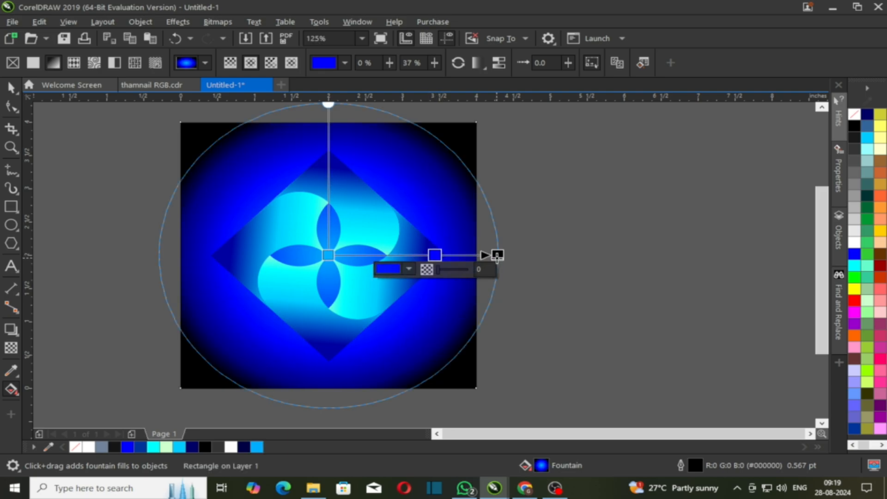
left_click_drag(497, 257, 487, 257)
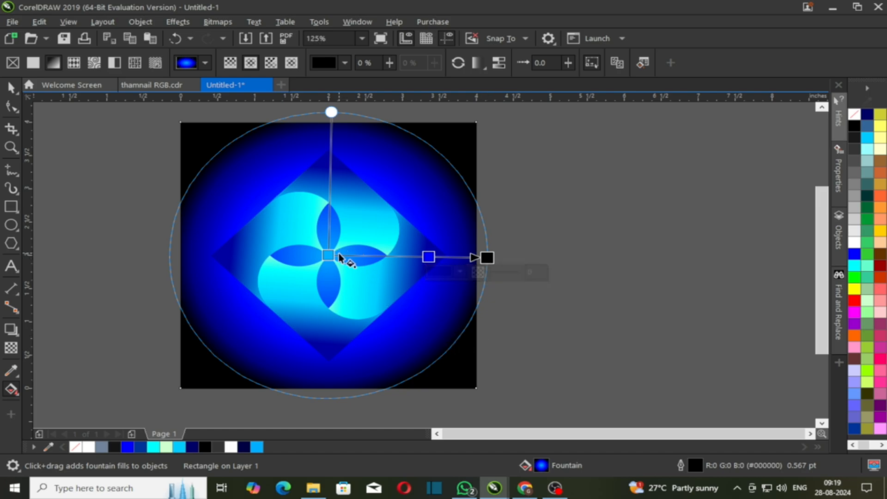
left_click_drag(429, 257, 380, 256)
left_click(552, 303)
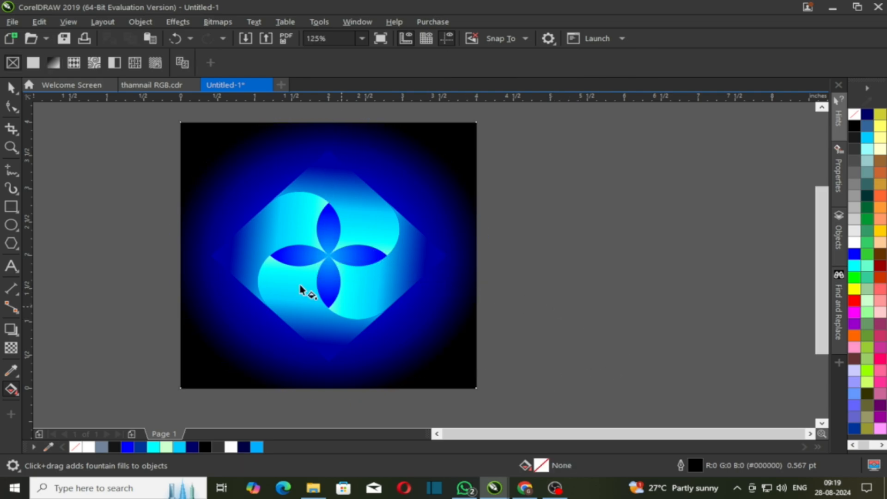
key("space")
left_click_drag(143, 141, 490, 374)
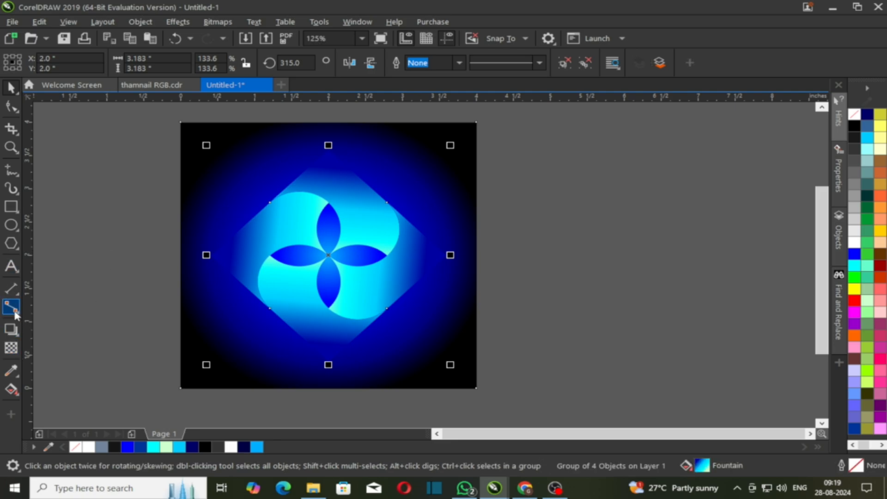
Add a drop shadow to the diamond group with the Drop Shadow tool and extend it.
left_click(13, 329)
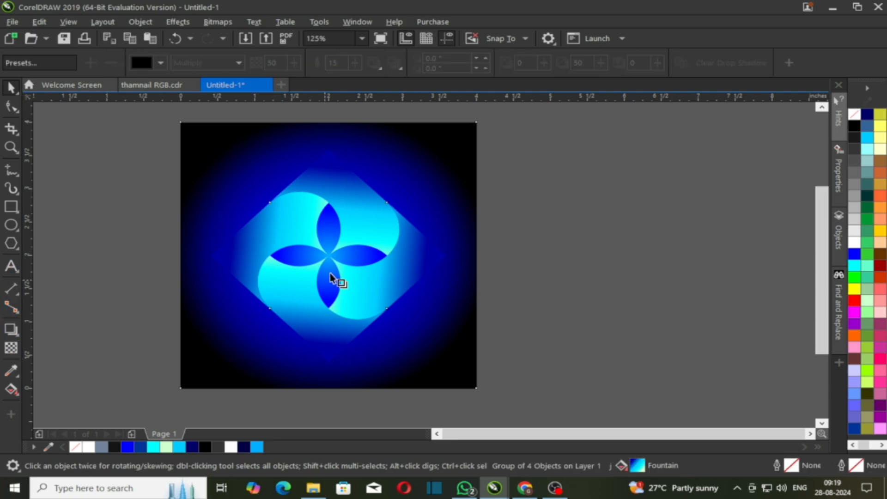
left_click_drag(328, 255, 323, 287)
left_click_drag(356, 324, 446, 255)
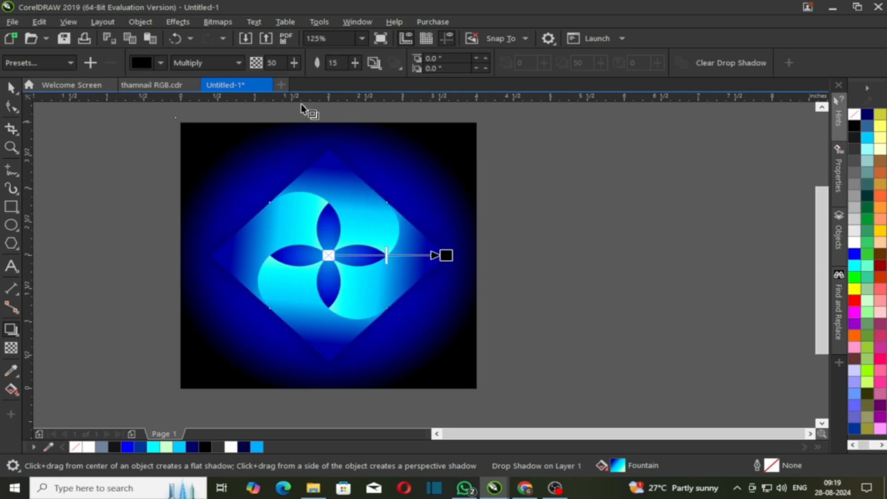
Set the shadow to black, Normal blend mode, opacity 100, feather 15, feather direction Outside.
left_click(161, 63)
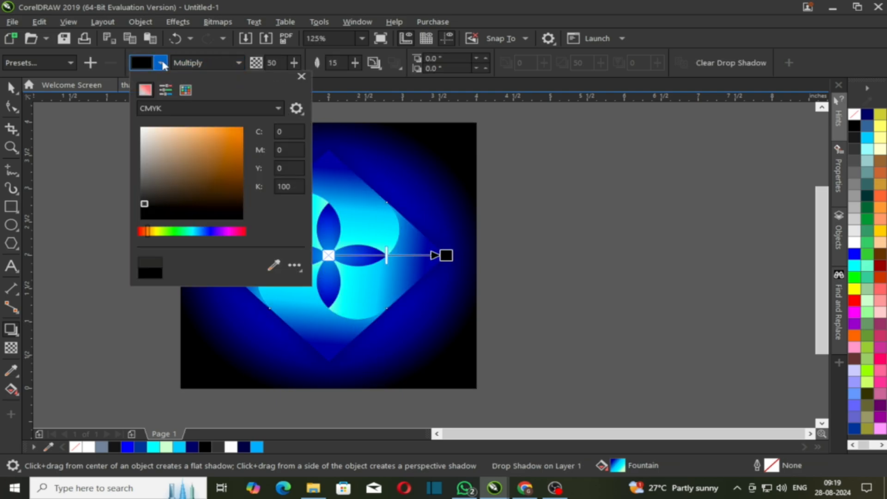
left_click(204, 63)
left_click(204, 62)
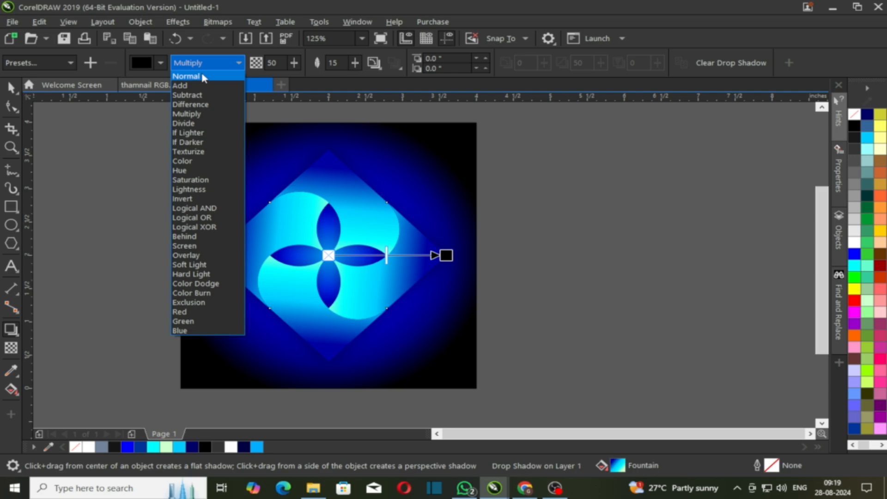
left_click(204, 74)
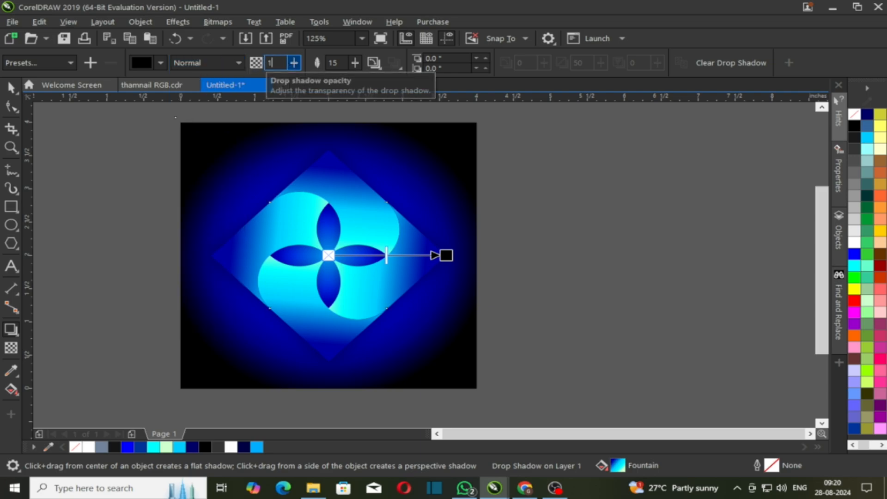
type("100")
left_click(329, 64)
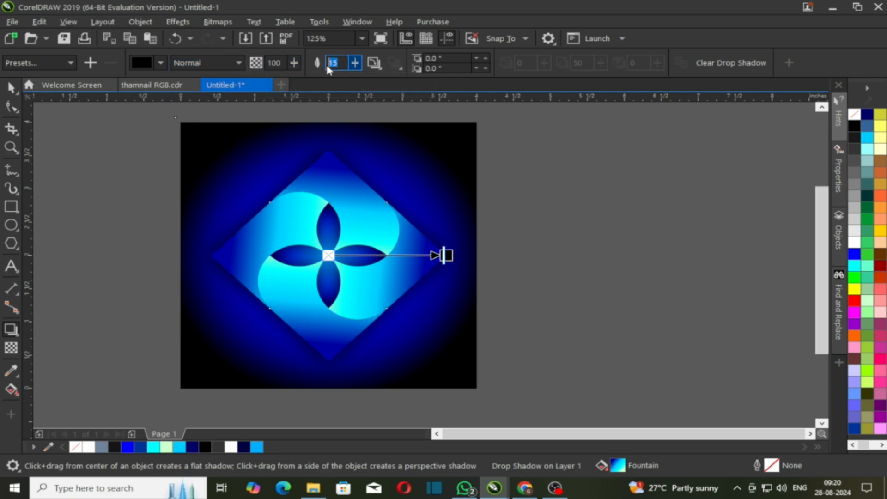
left_click(394, 62)
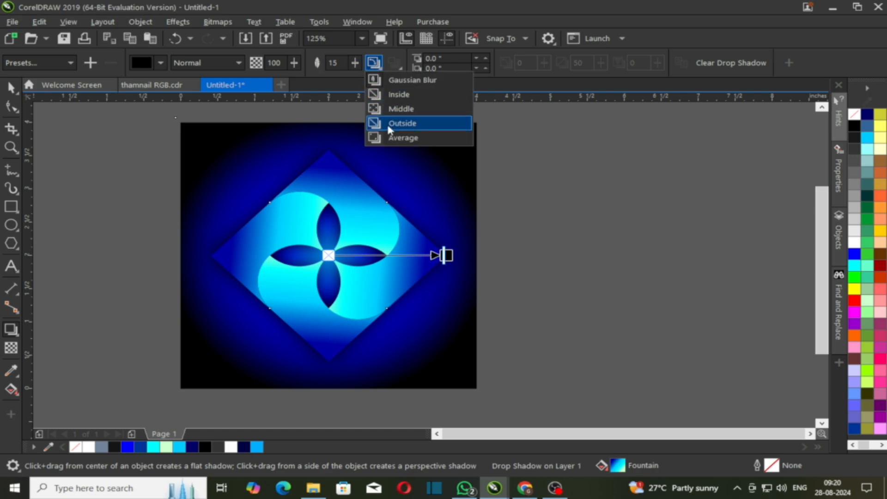
left_click(401, 123)
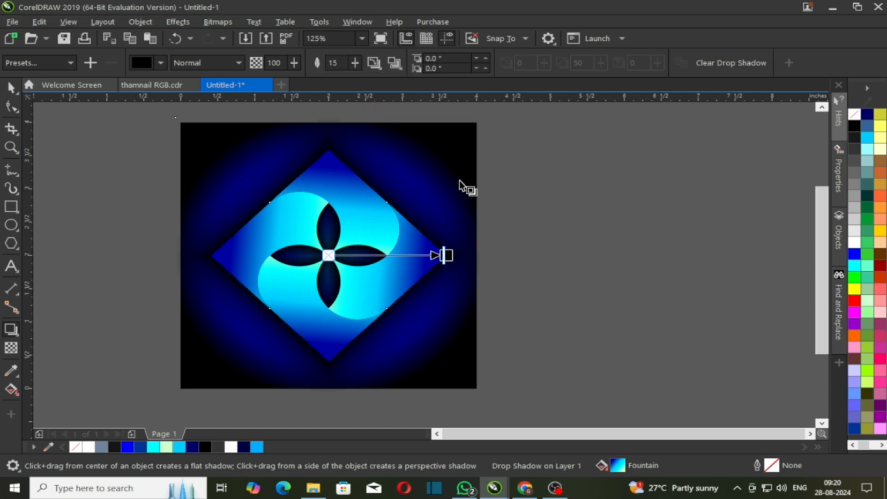
Deselect to preview the shadow, then reselect it and return to the Pick tool.
left_click(518, 304)
left_click(403, 326)
left_click(12, 86)
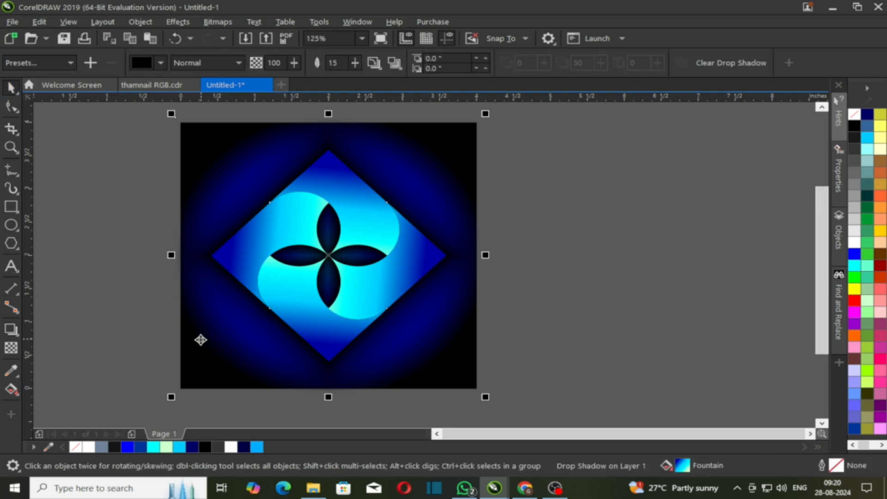
Select the background square and diamond group, undoing an accidental move of the diamond.
left_click(12, 389)
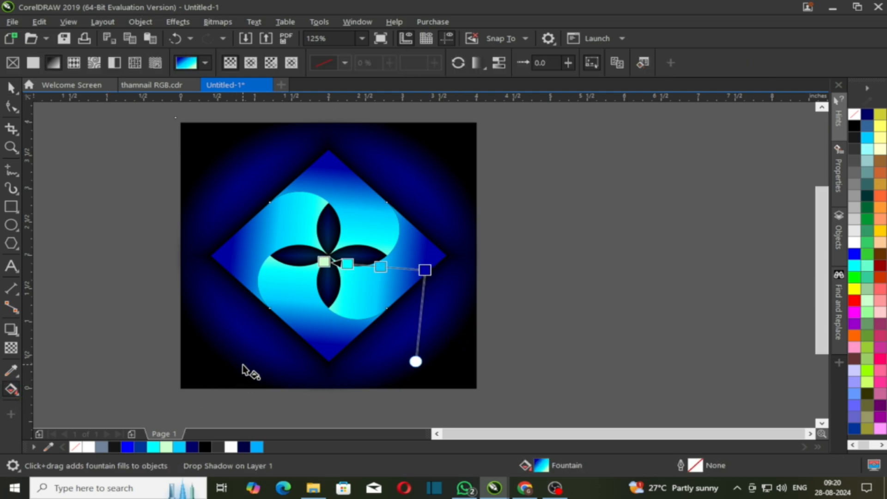
left_click(193, 376)
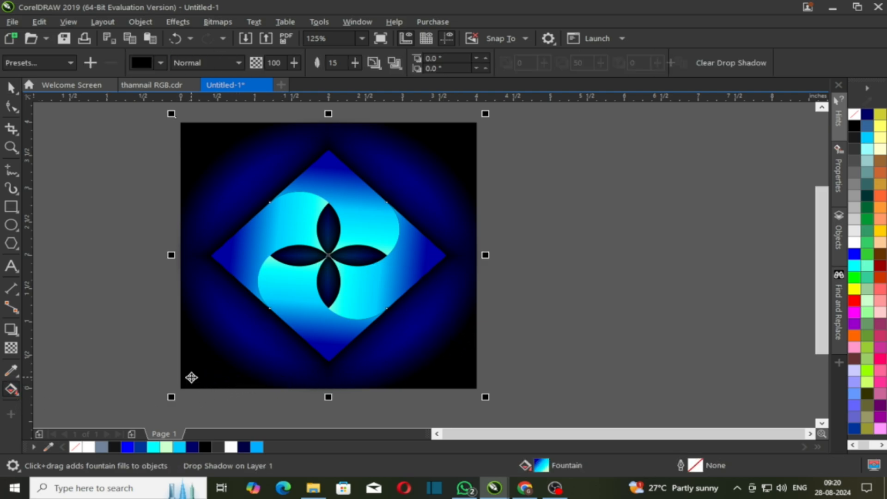
key("space")
left_click(156, 362)
left_click(382, 170)
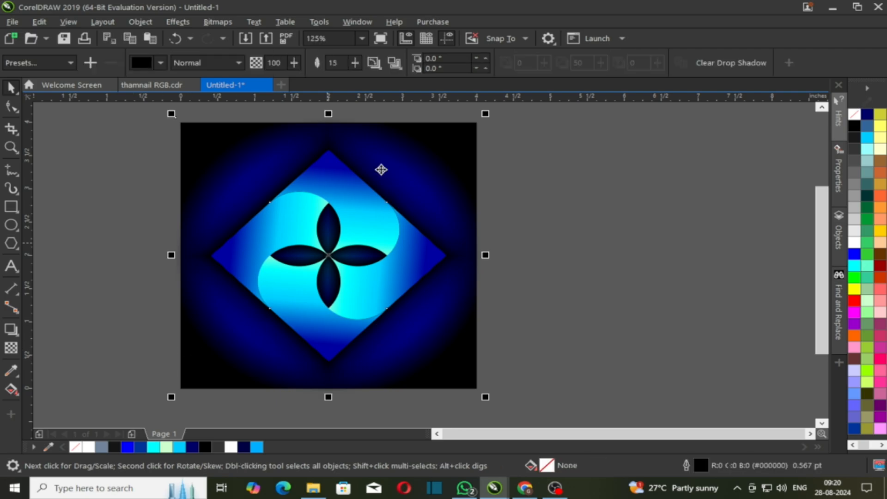
left_click(504, 130)
left_click_drag(448, 147, 476, 156)
key("ctrl+z")
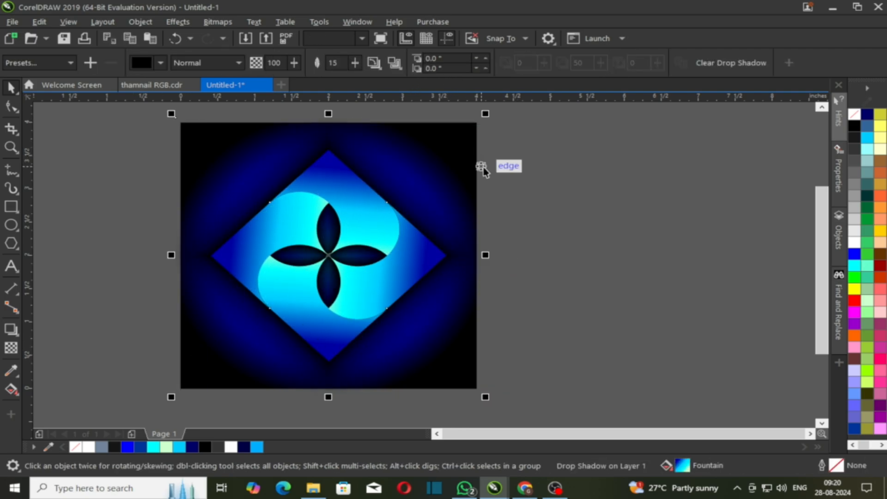
Drag the square's radial gradient end handle outward so the corners stay deep blue.
left_click(12, 390)
left_click_drag(488, 258, 570, 254)
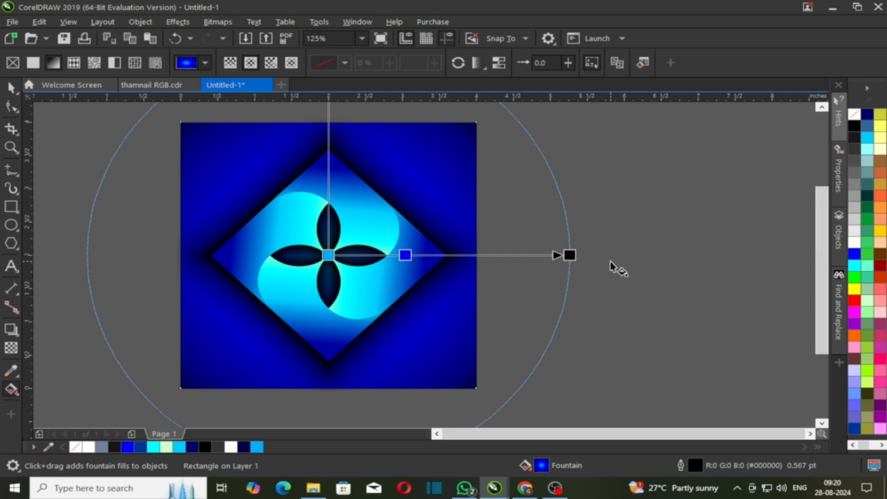
key("space")
Select the shadowed diamond group, zoom to it, and check it in full-screen preview.
left_click(404, 304)
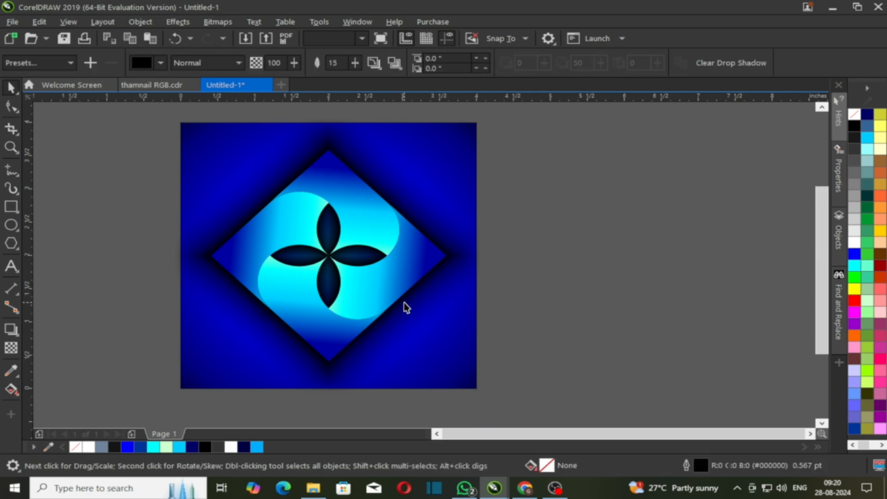
left_click(400, 299)
key("shift+F2")
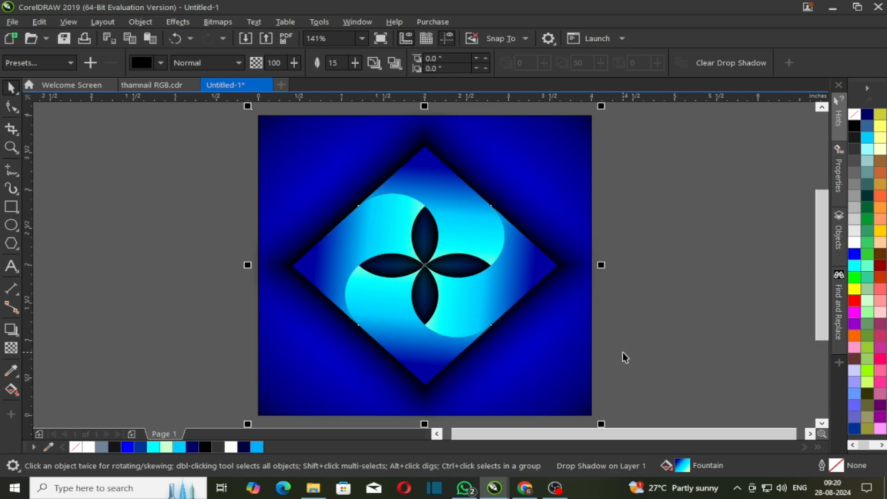
key("F9")
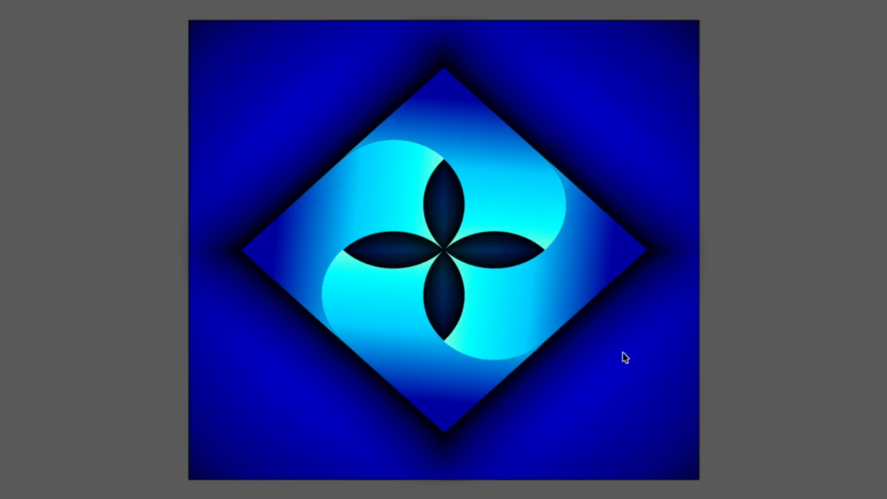
key("F9")
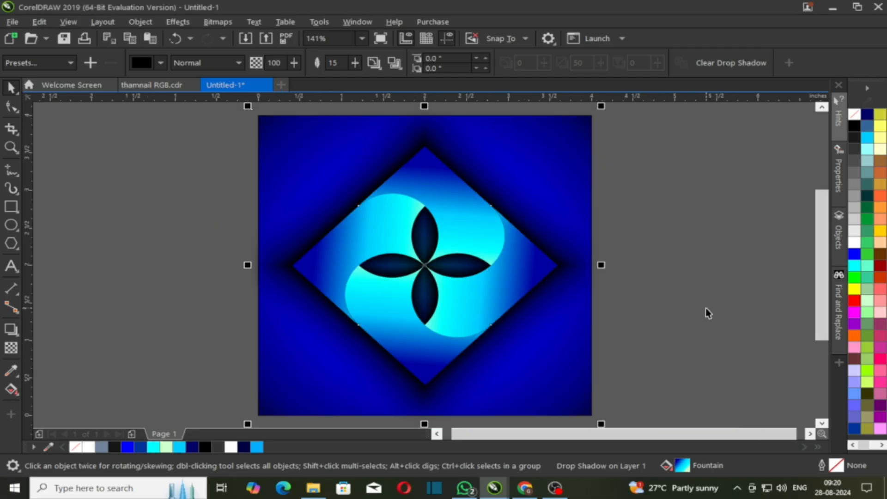